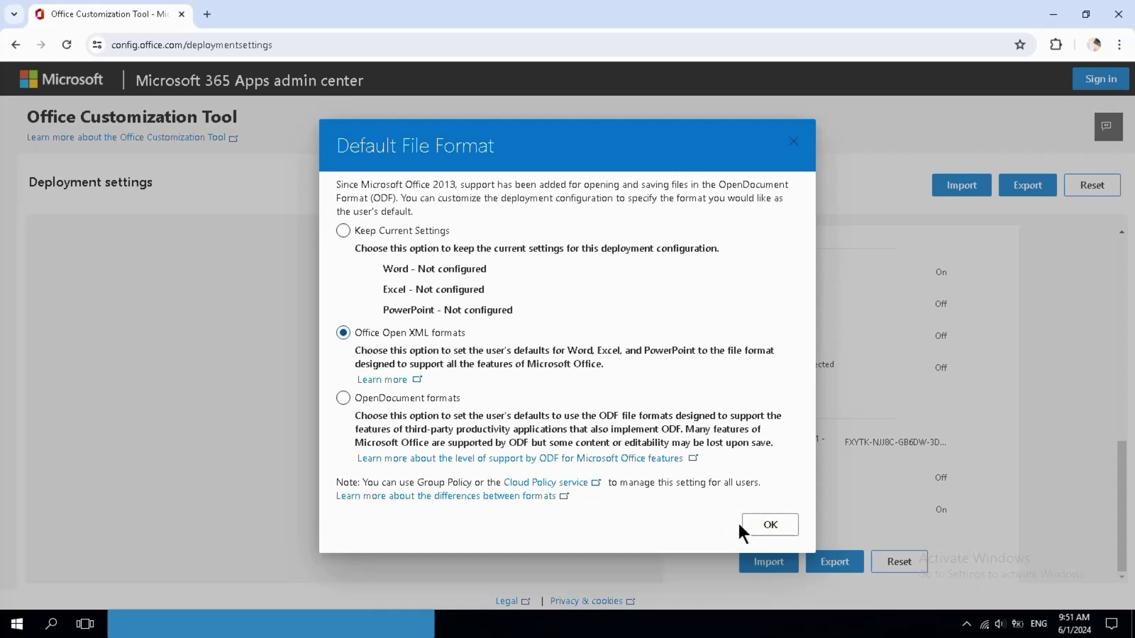
Confirm Office Open XML as the default file format, then accept the license terms and export the deployment settings as Configuration
left_click(751, 526)
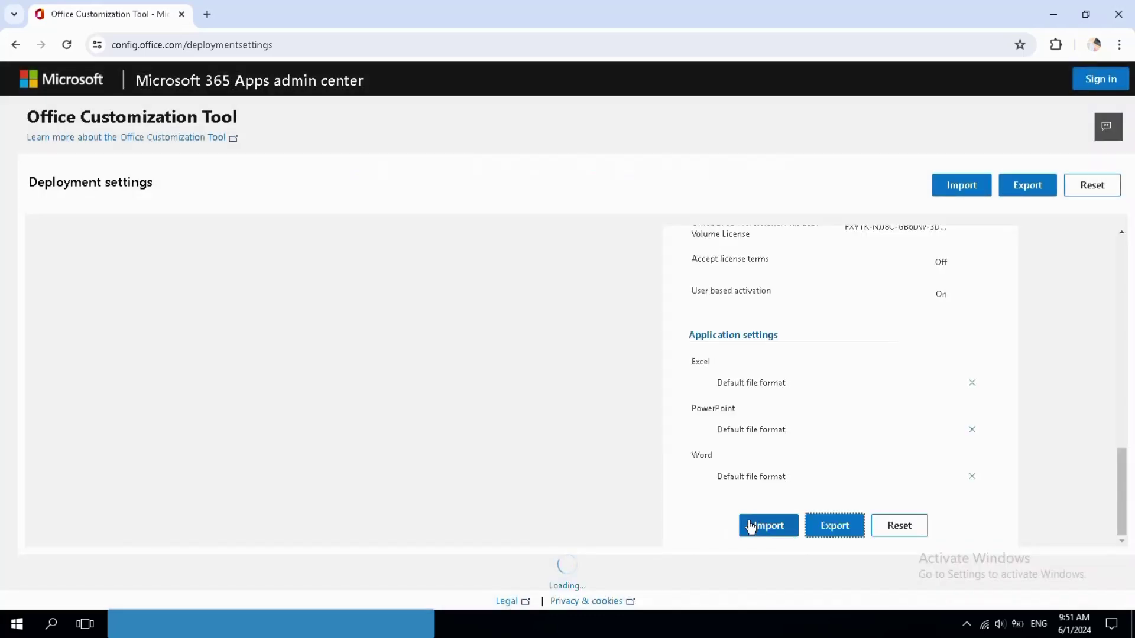
key("Return")
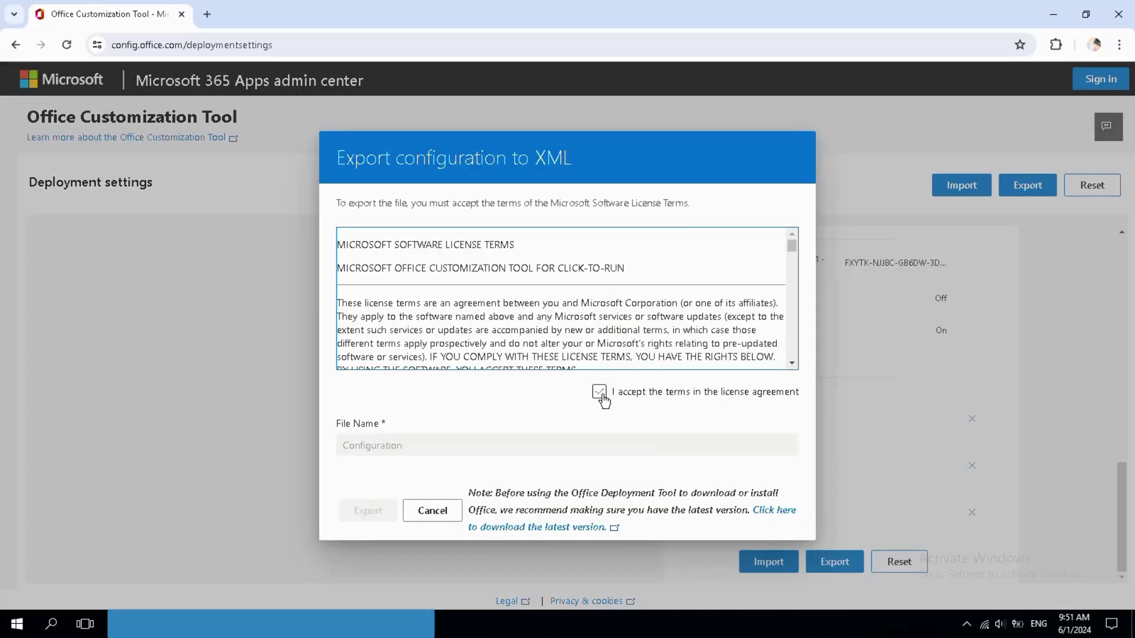
left_click(601, 395)
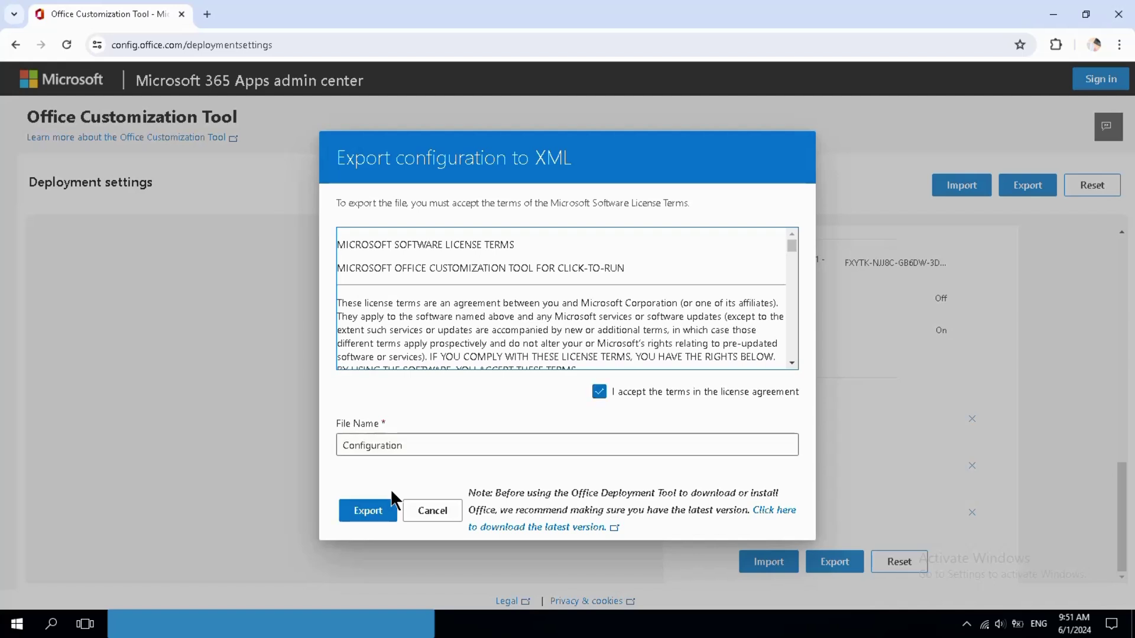
left_click(369, 511)
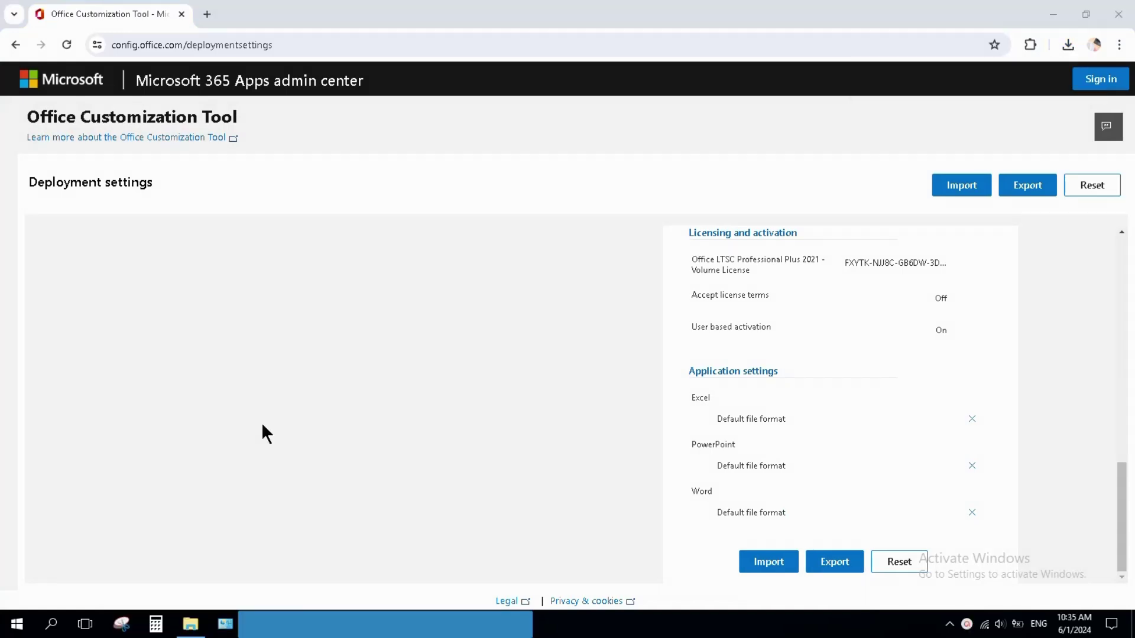
Search Google for "office deployment tool" in a new browser tab
left_click(206, 14)
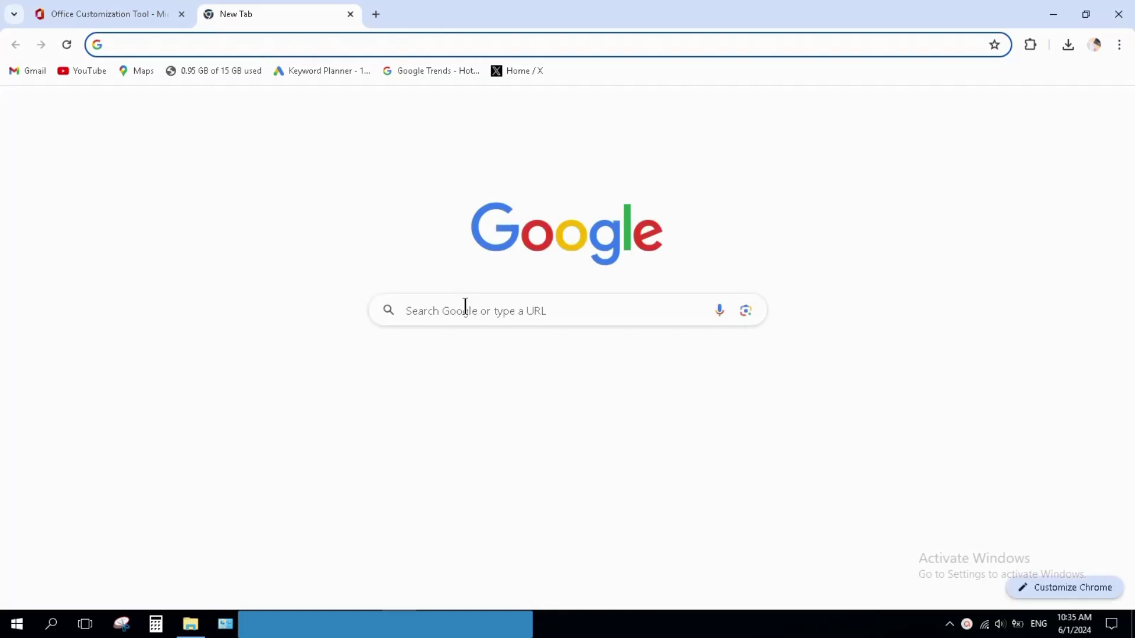
left_click(466, 308)
type("o")
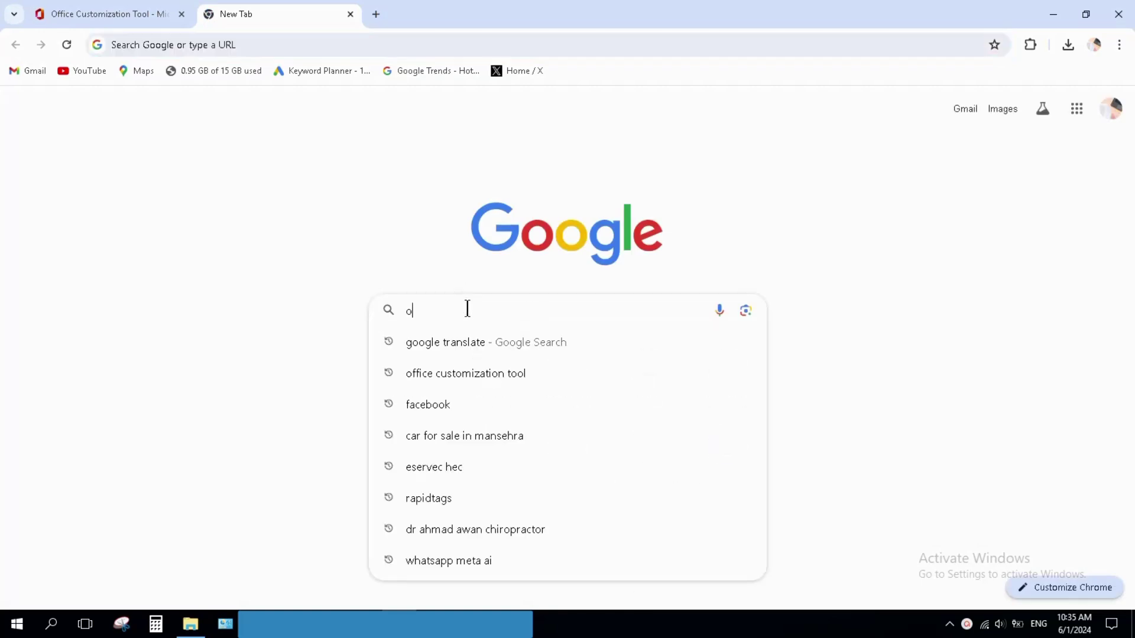
type("ffice d")
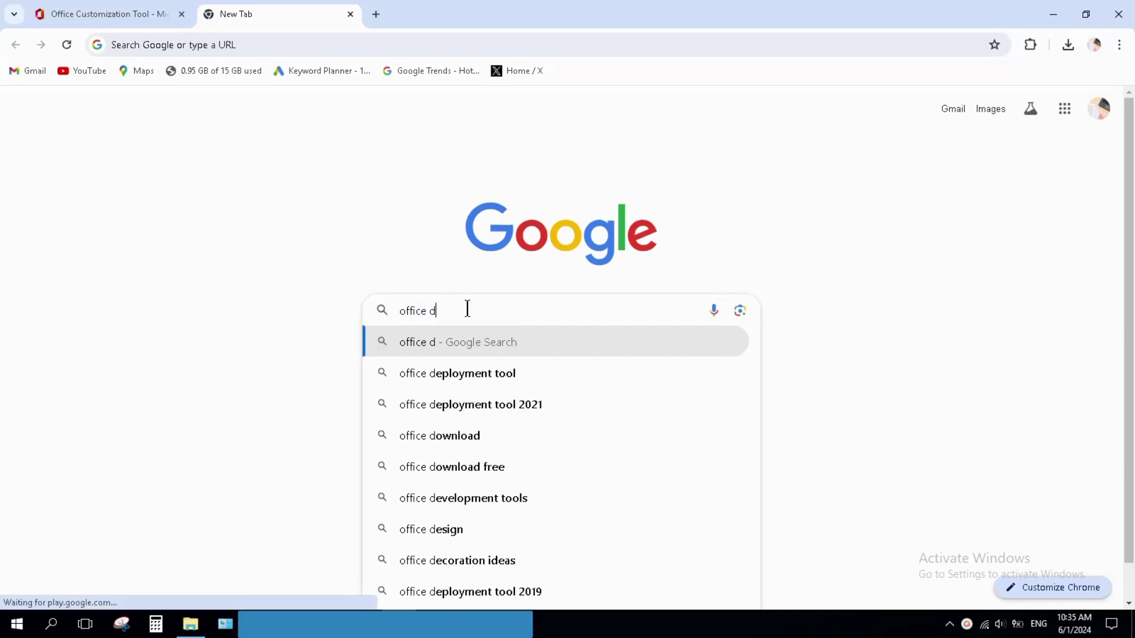
left_click(485, 370)
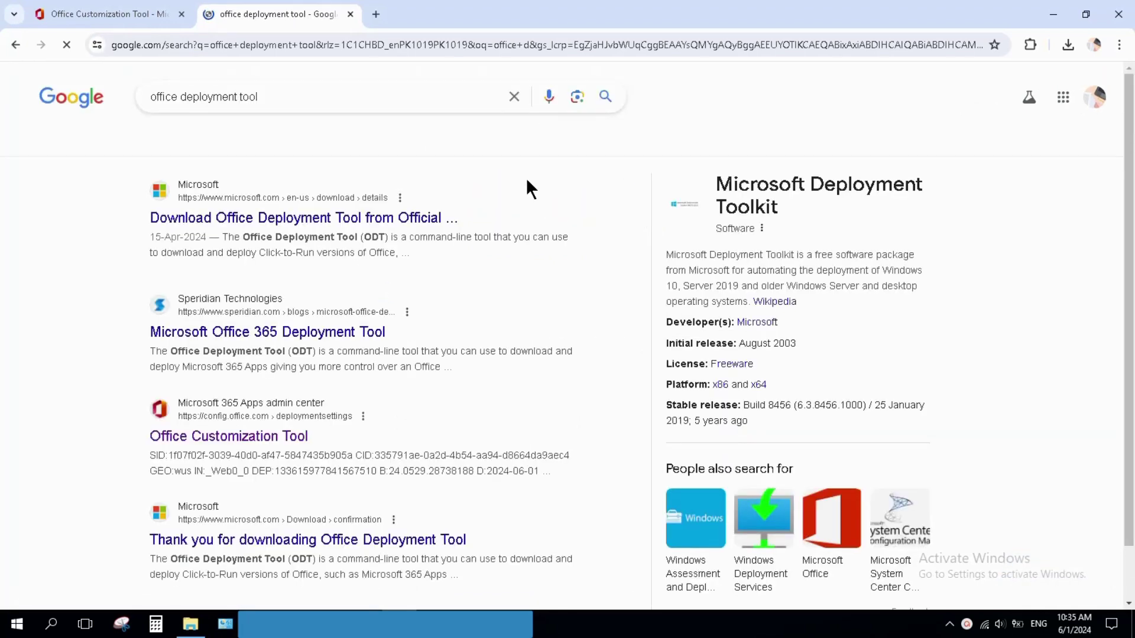
Download the Office Deployment Tool from the official Microsoft page and show the downloaded file in its folder
left_click(290, 221)
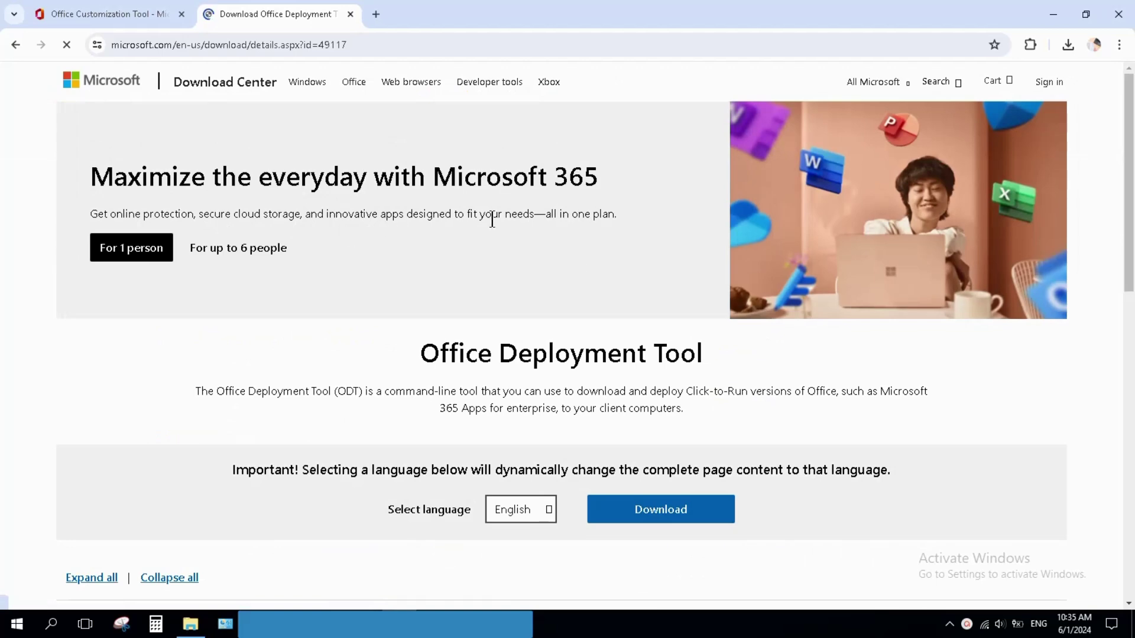
left_click(690, 515)
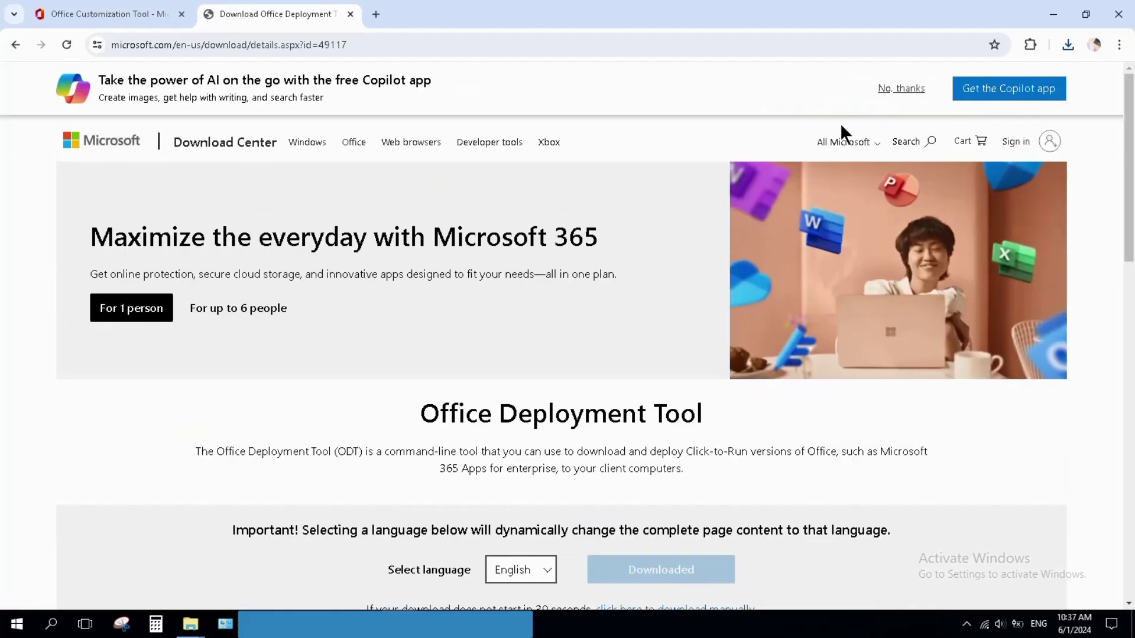
left_click(1062, 45)
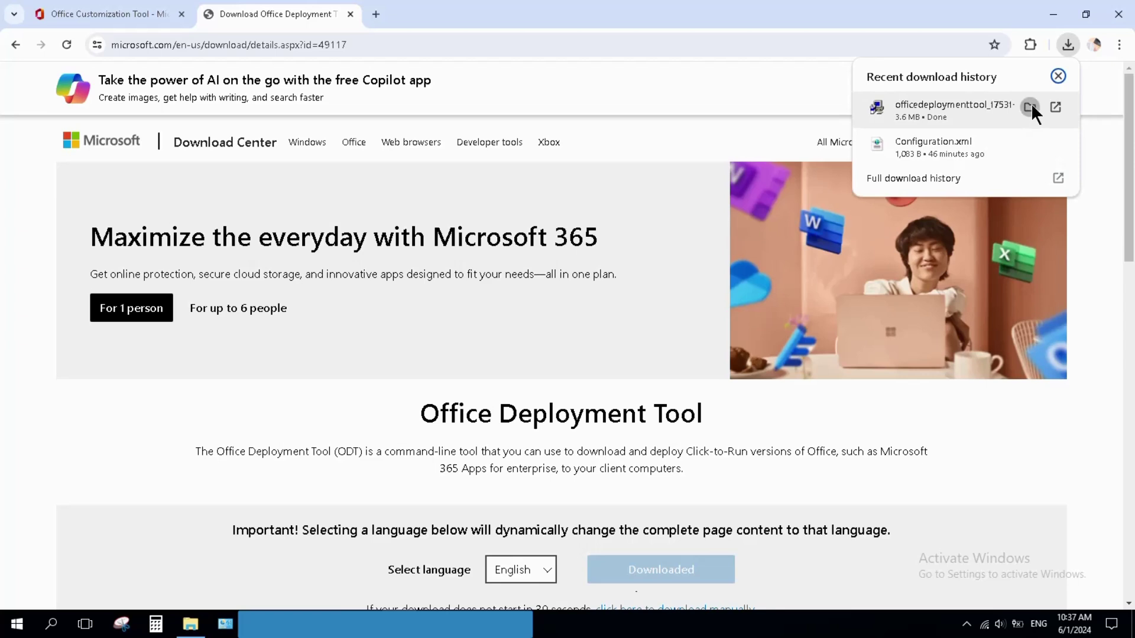
left_click(1031, 107)
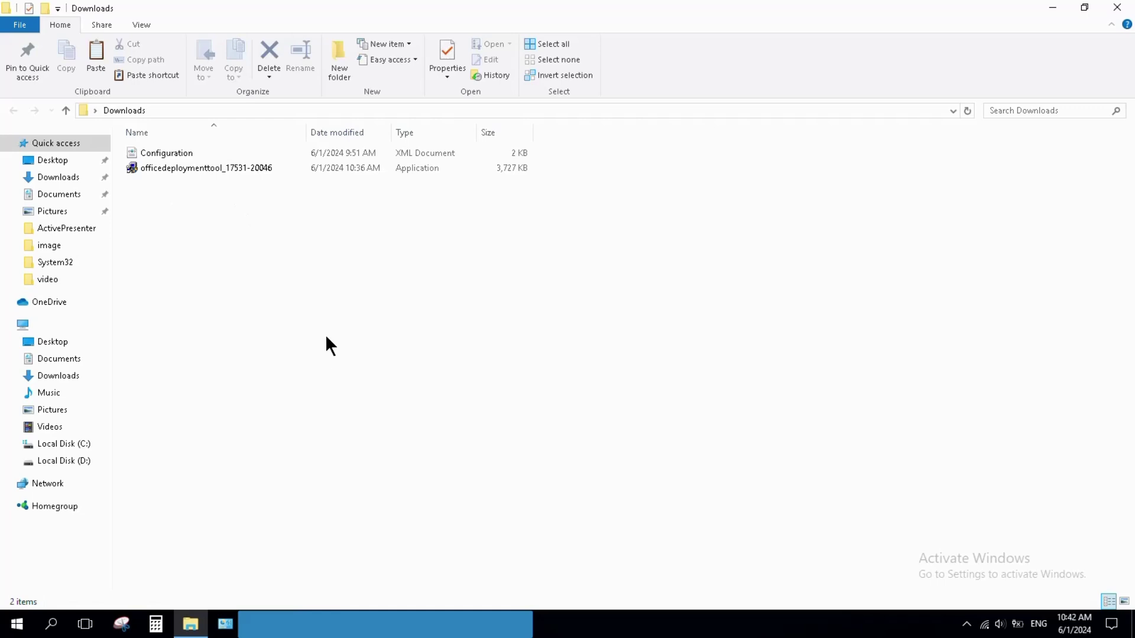
Create a new folder named "office 2021" in the Downloads folder
right_click(164, 238)
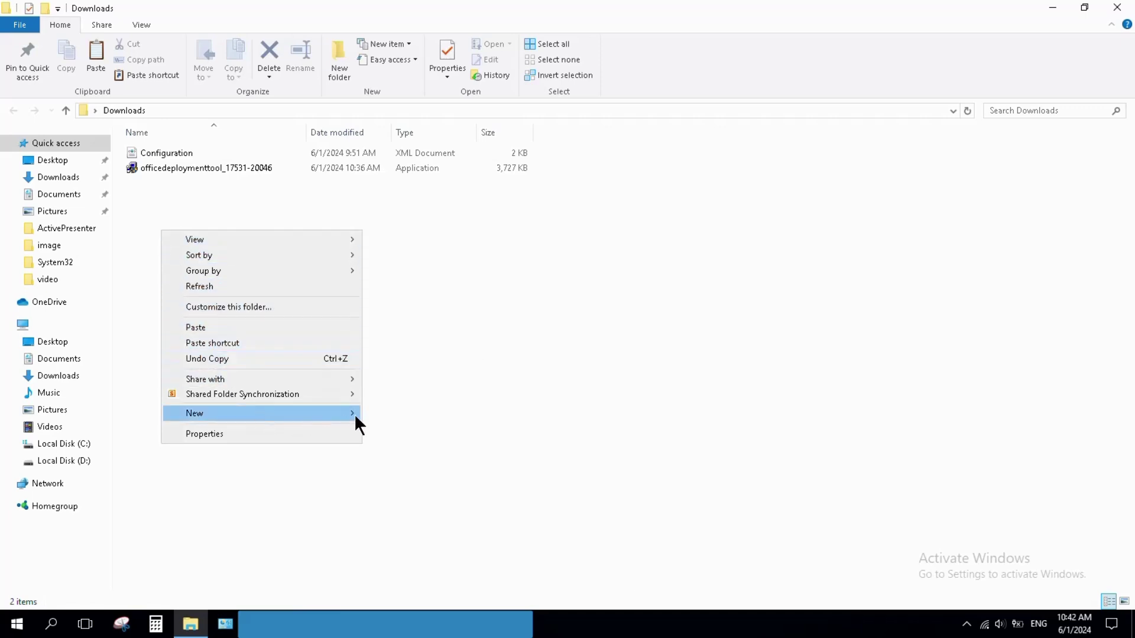
mouse_move(346, 409)
left_click(381, 408)
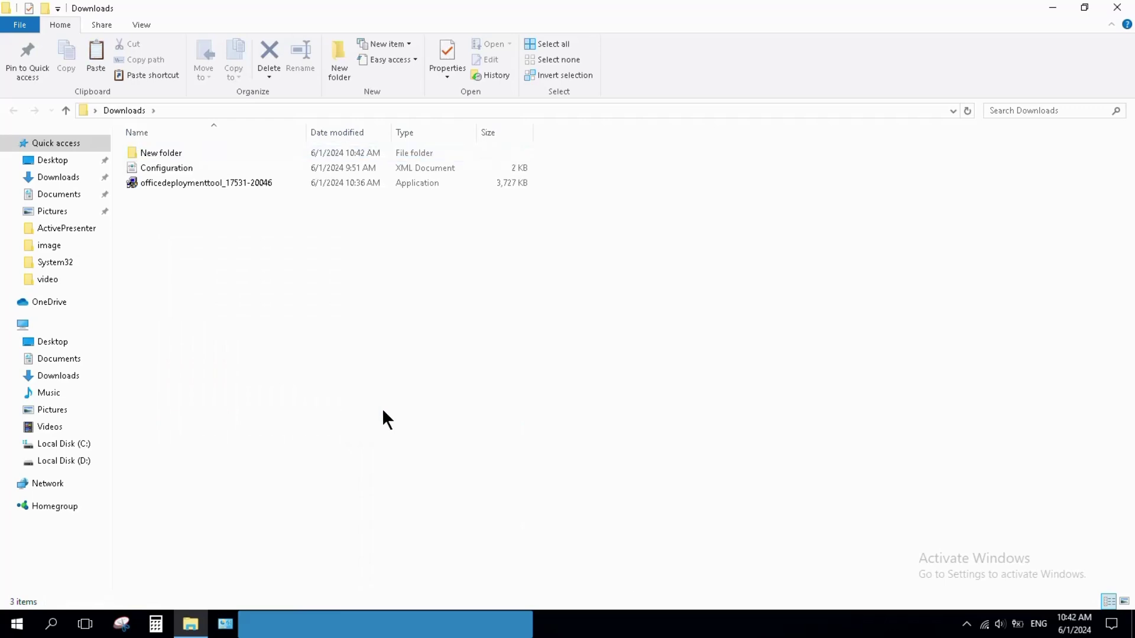
left_click(204, 150)
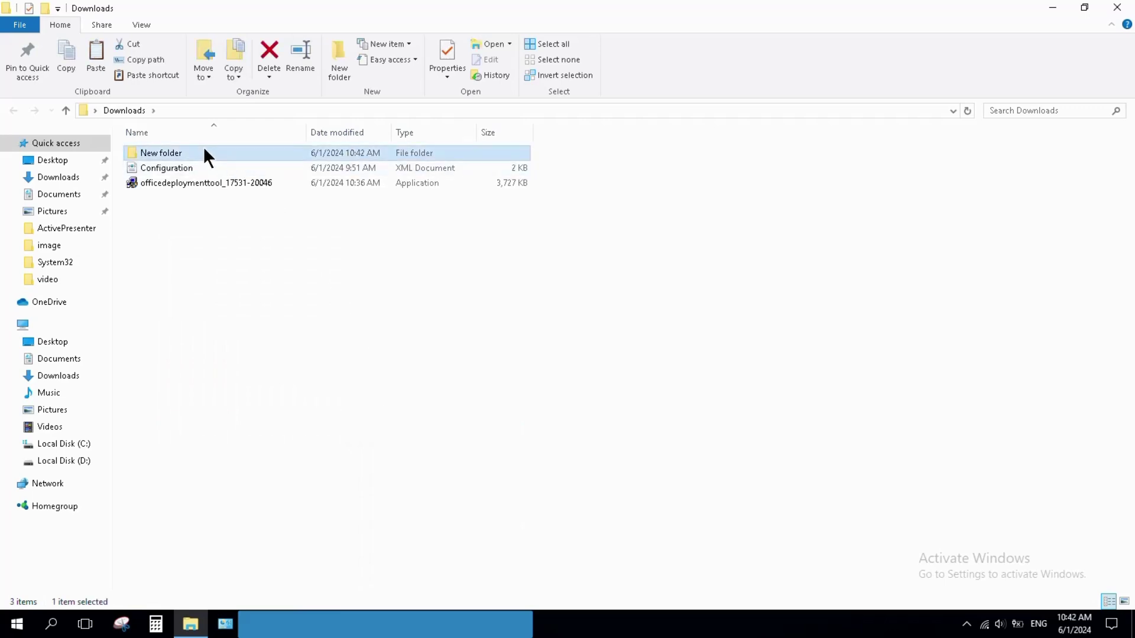
key("F2")
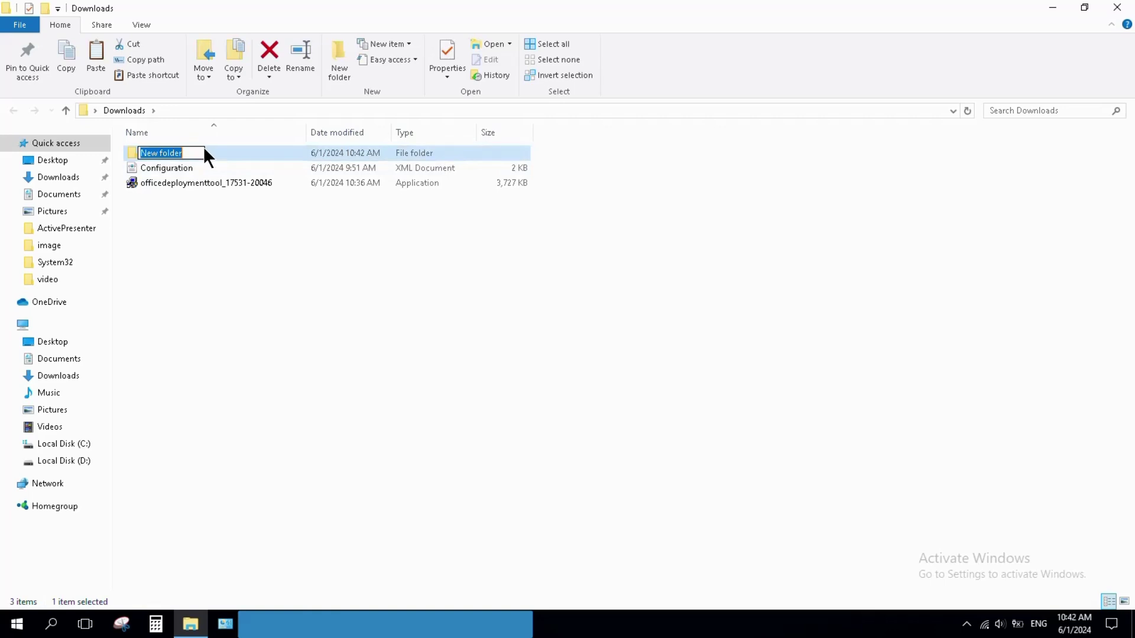
type("office 2")
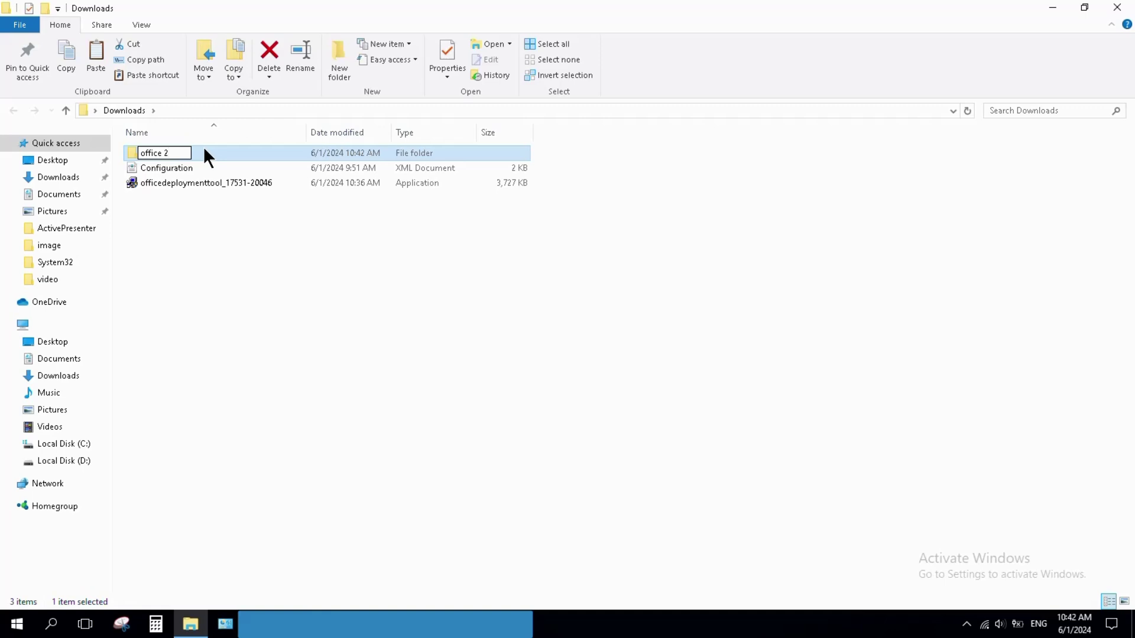
type("021")
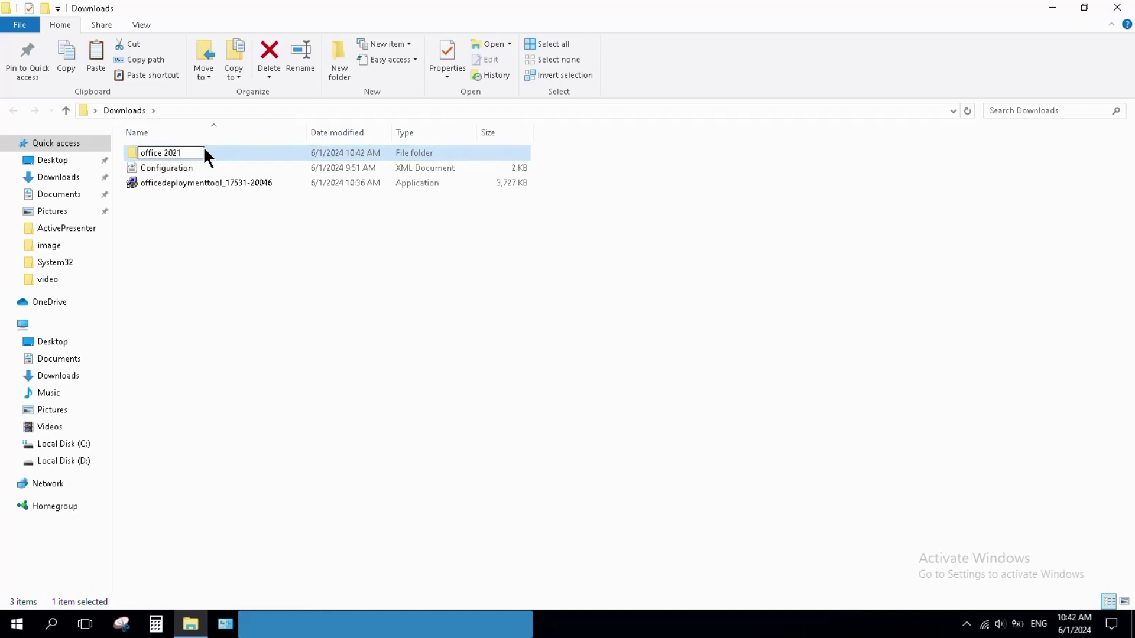
key("Return")
left_click(183, 168)
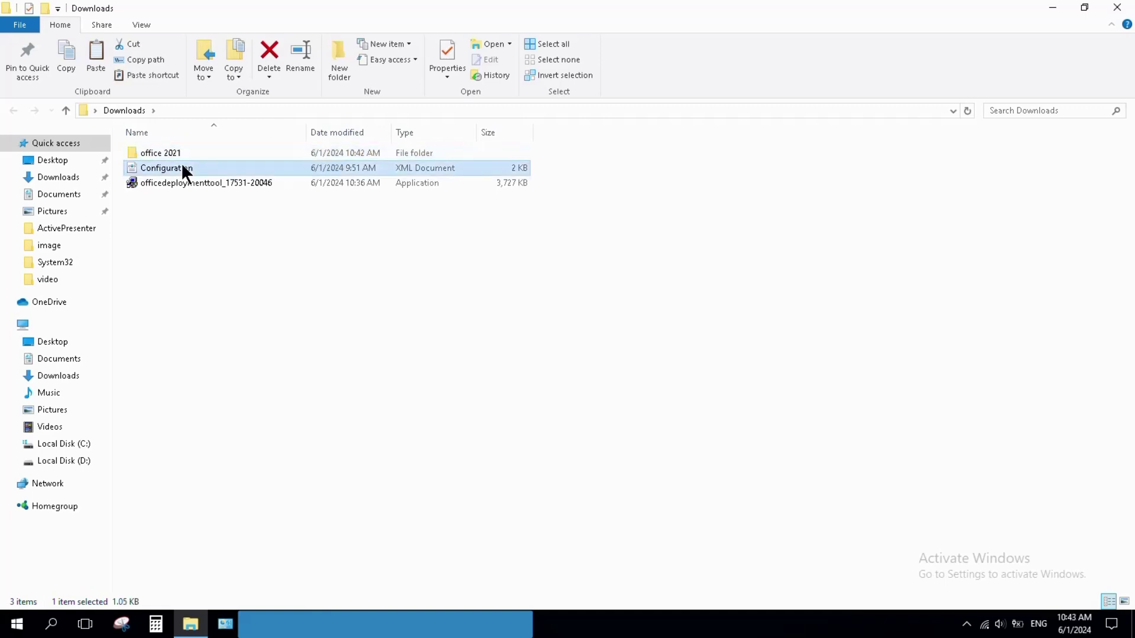
right_click(183, 170)
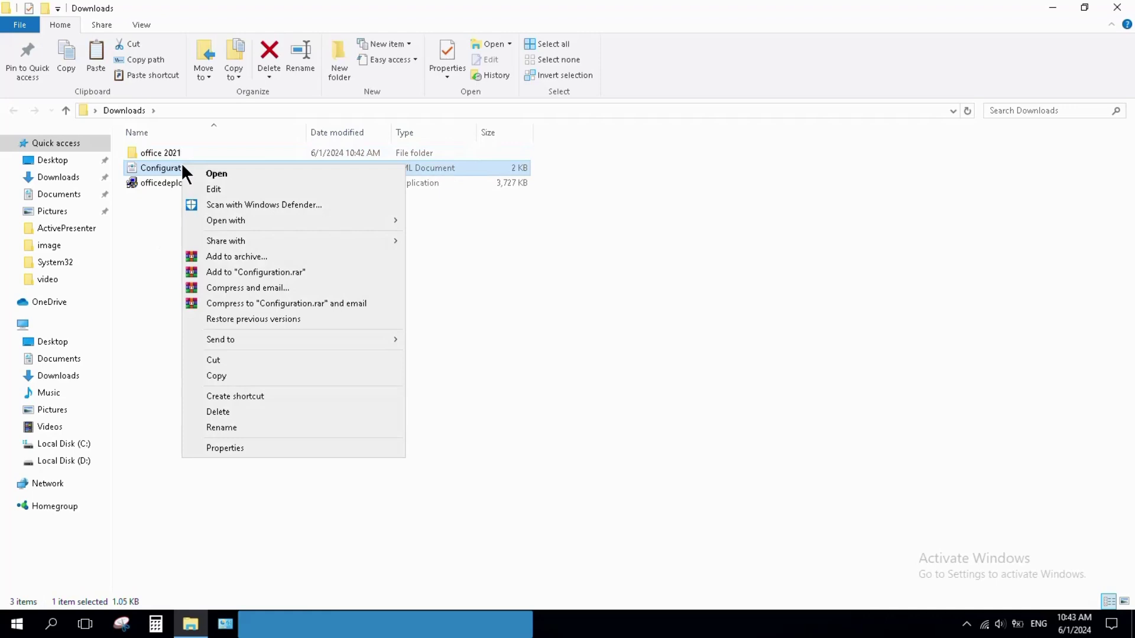
left_click(204, 362)
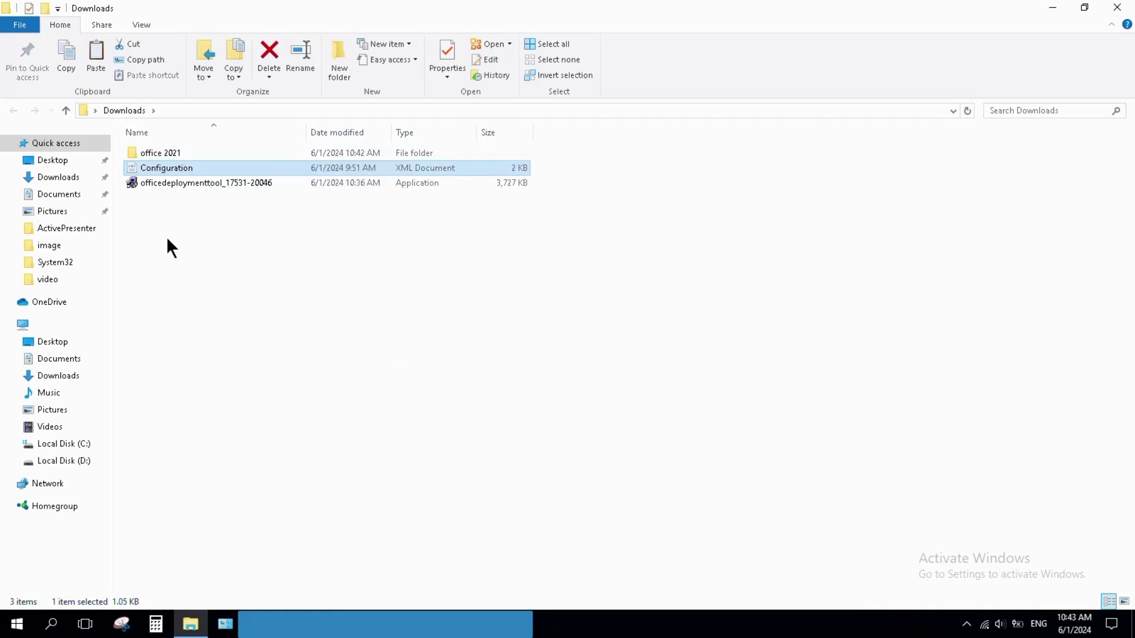
right_click(179, 179)
left_click(223, 449)
left_click(162, 153)
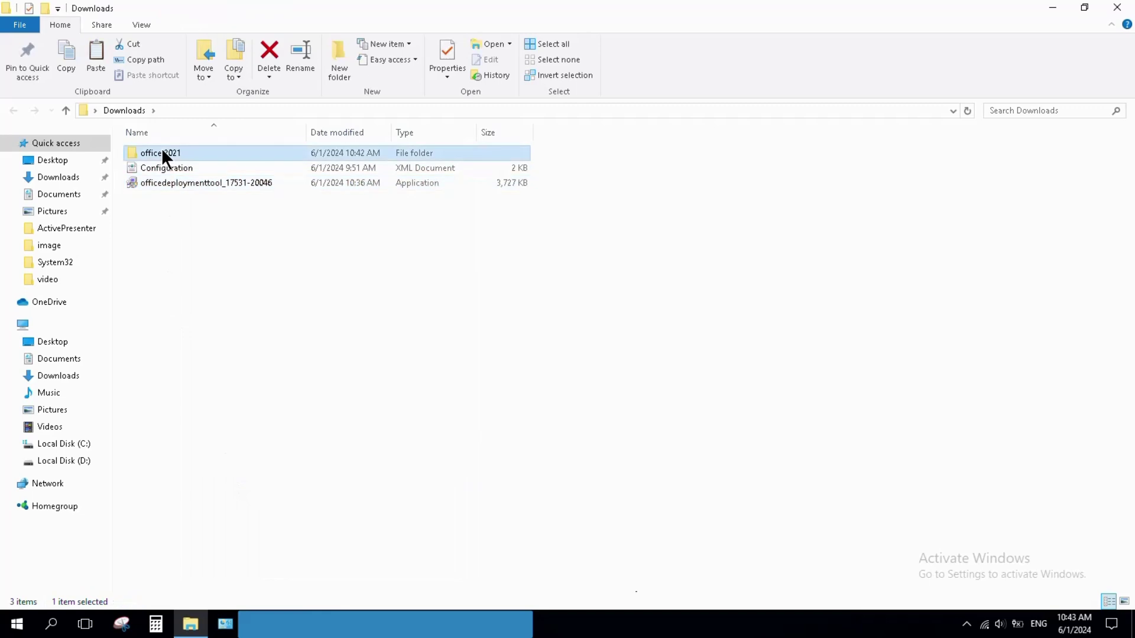
double_click(161, 152)
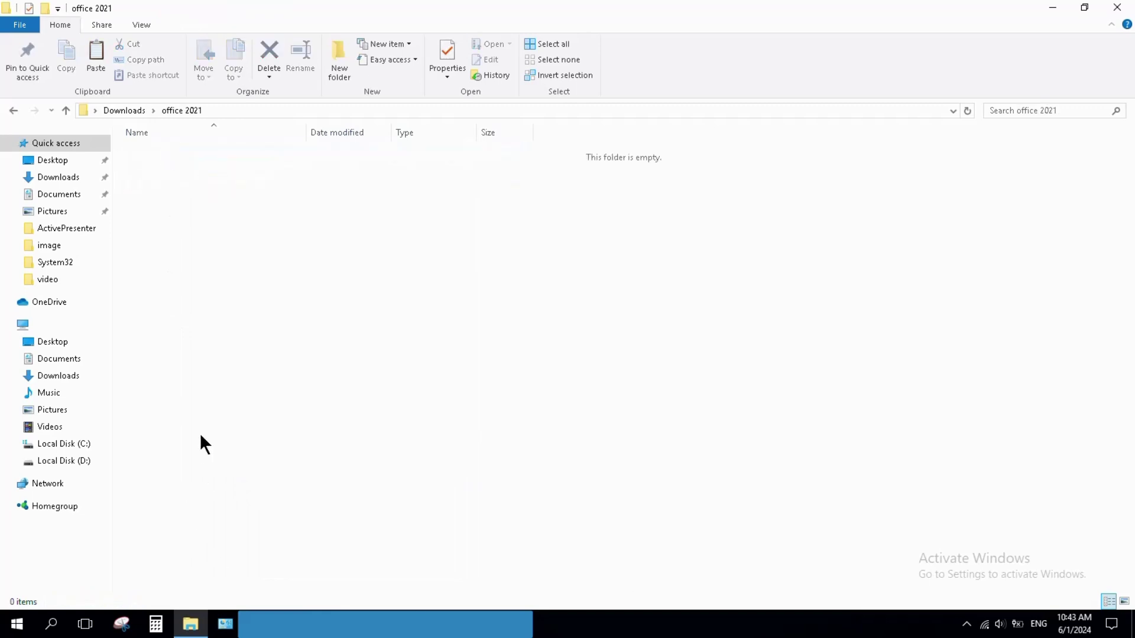
right_click(211, 251)
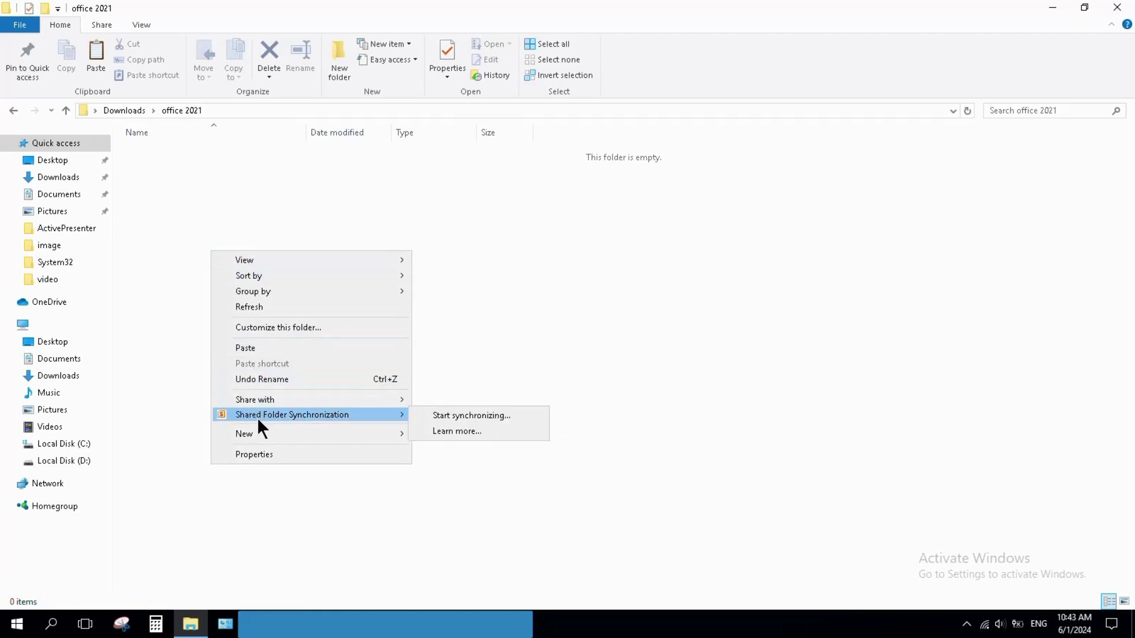
left_click(272, 345)
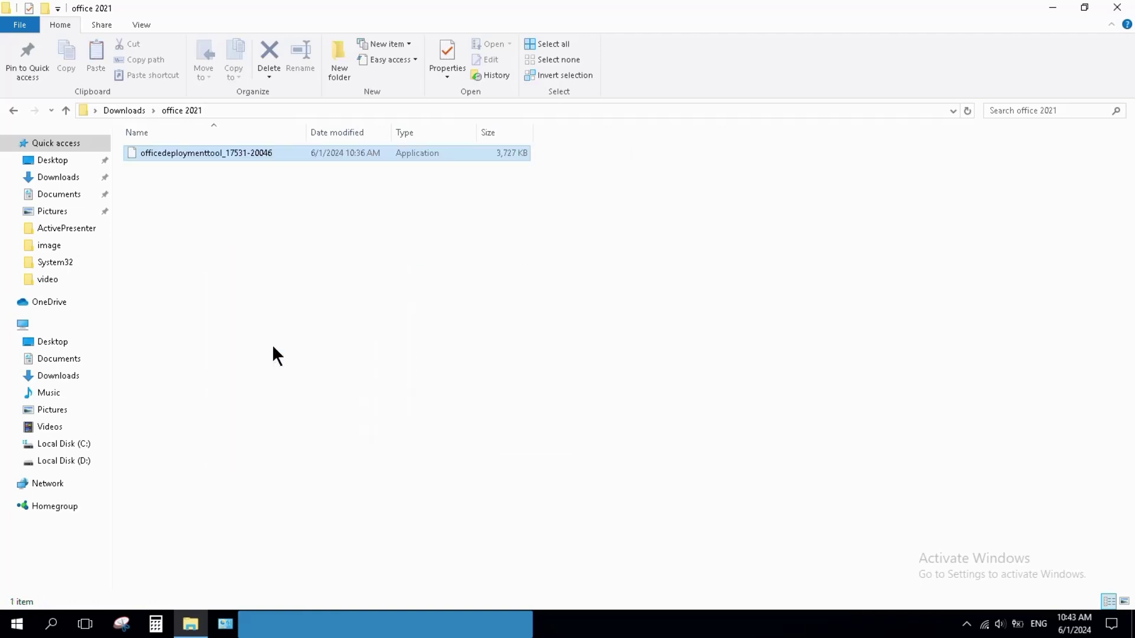
Copy the Configuration XML file from Downloads into the office 2021 folder
left_click(15, 111)
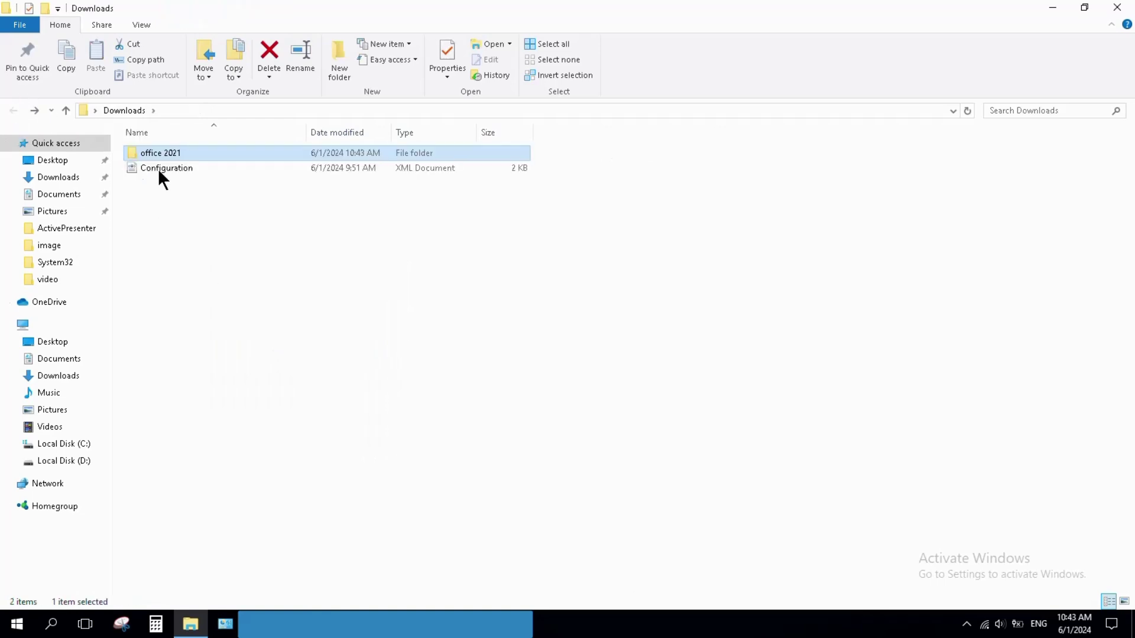
left_click(158, 168)
right_click(158, 168)
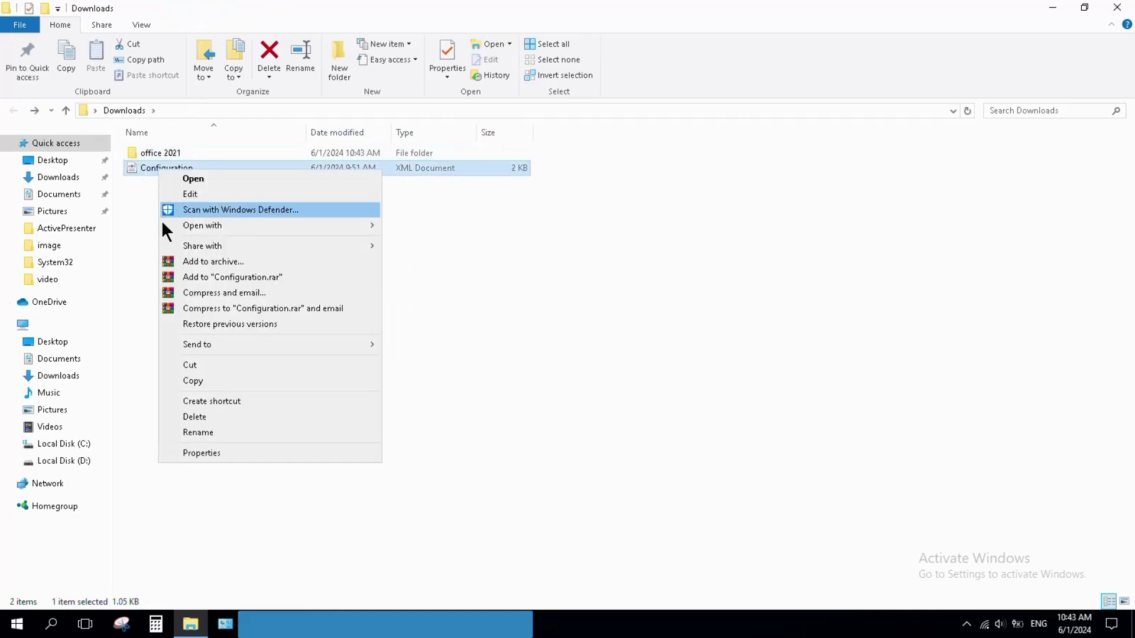
left_click(193, 379)
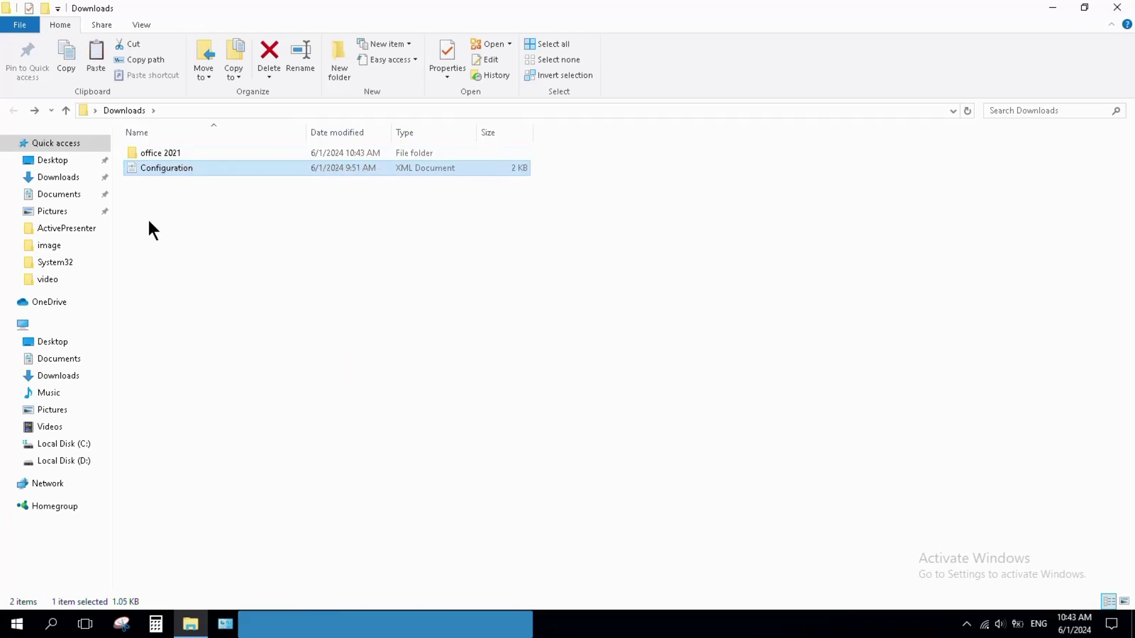
left_click(154, 153)
double_click(155, 155)
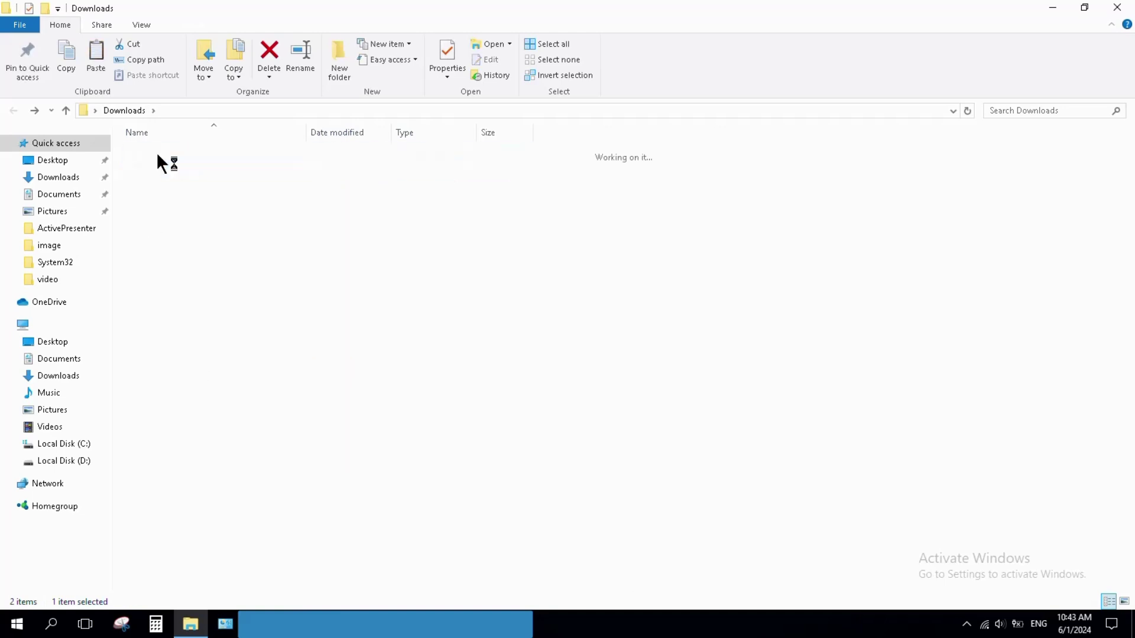
right_click(195, 271)
mouse_move(201, 277)
left_click(236, 370)
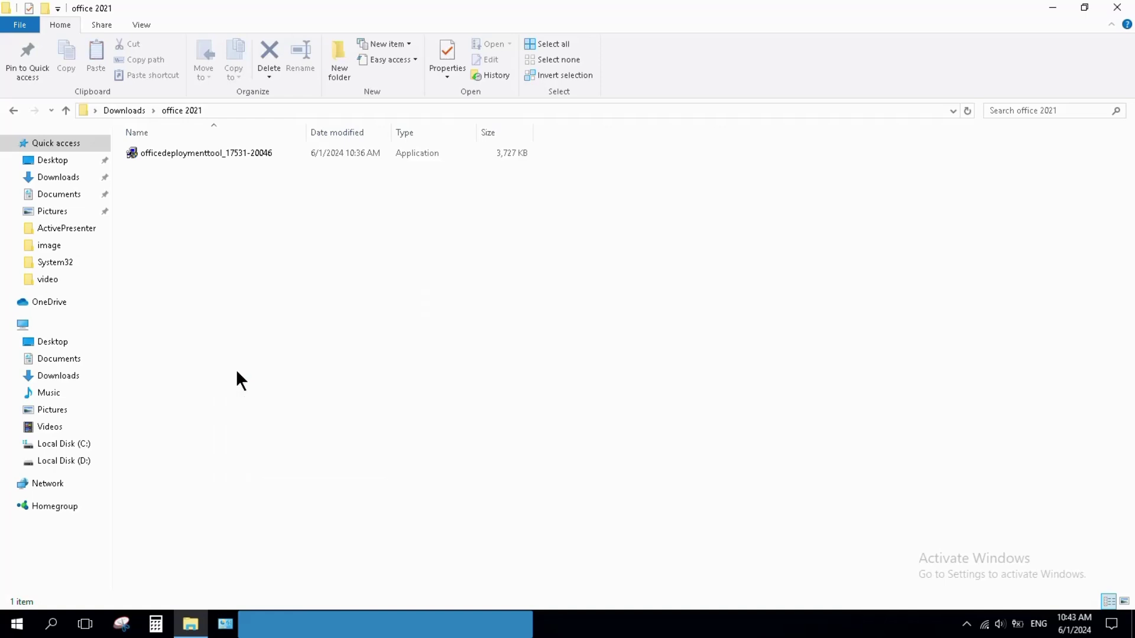
left_click(228, 286)
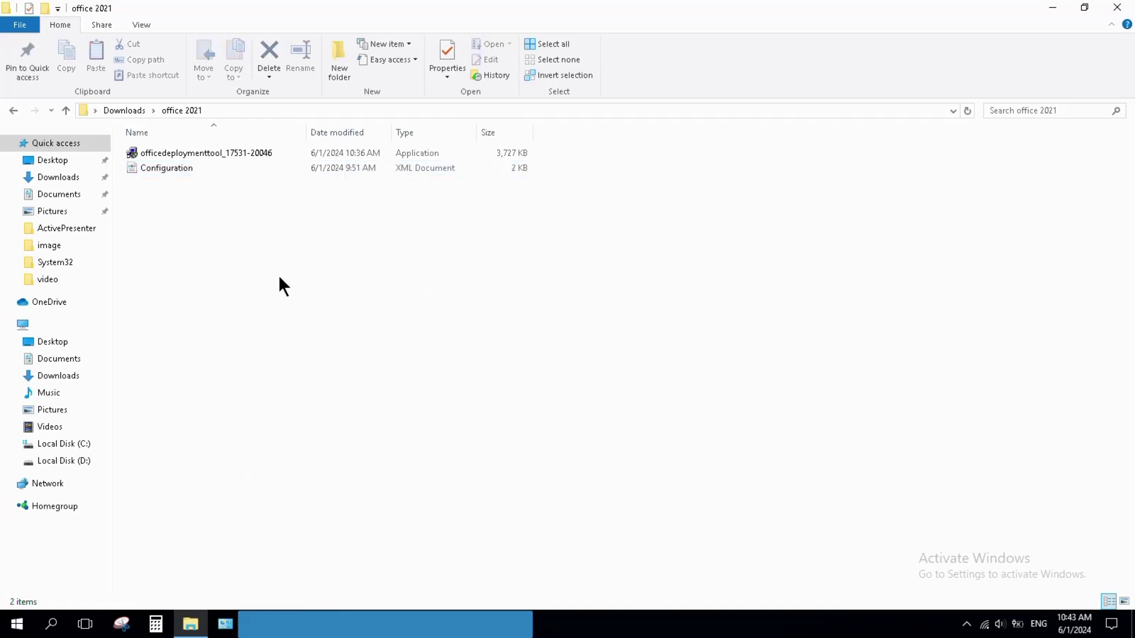
left_click(165, 159)
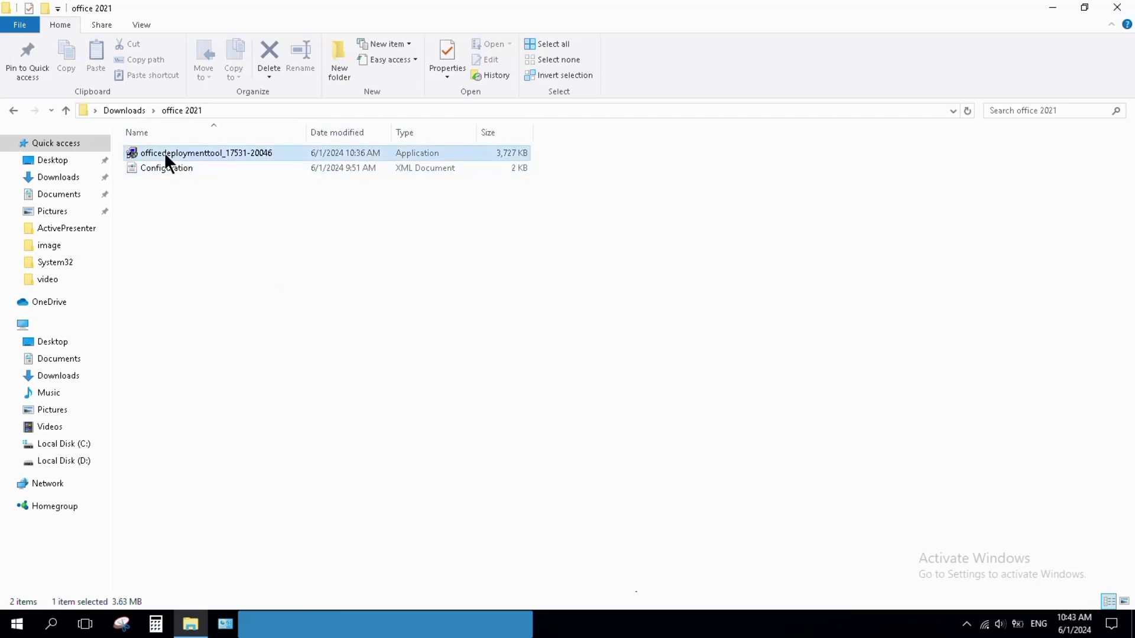
right_click(166, 160)
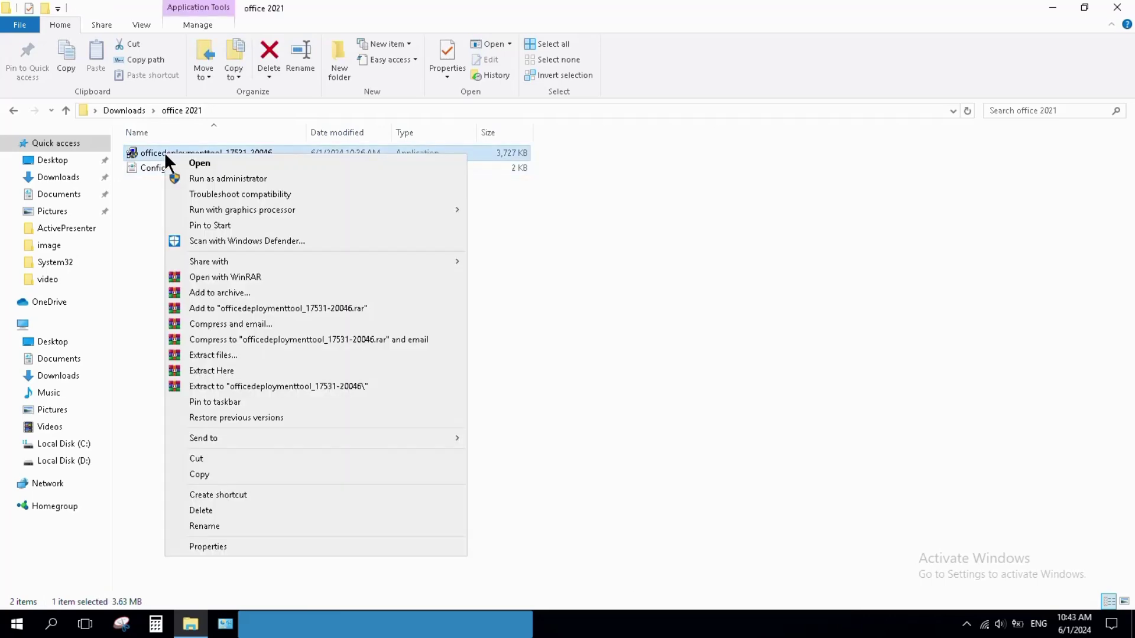
left_click(215, 178)
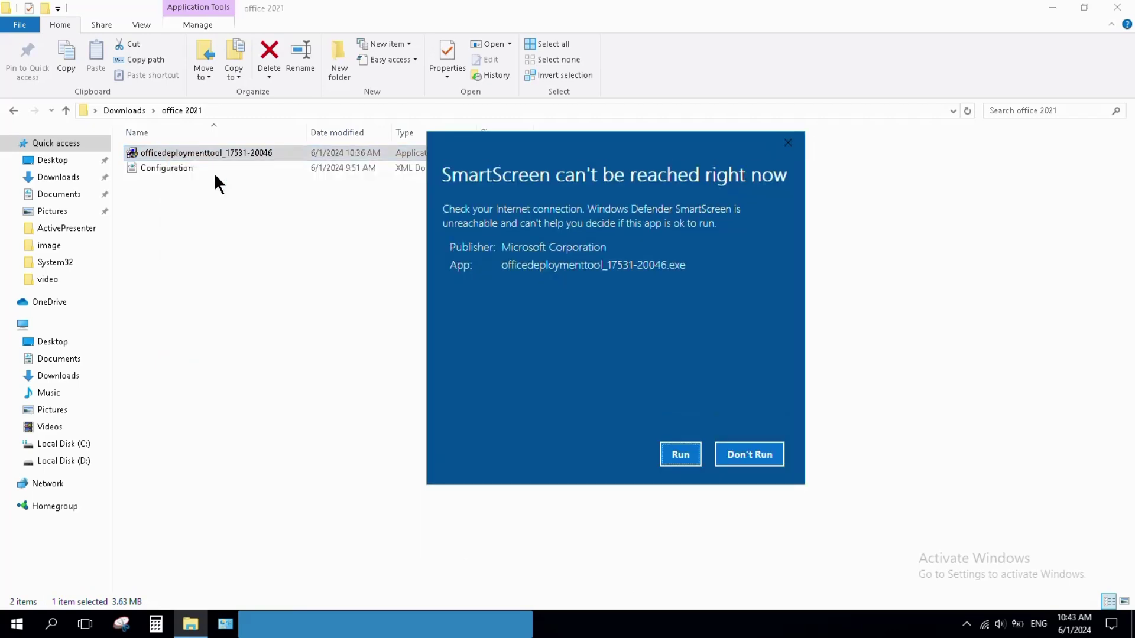
left_click(682, 455)
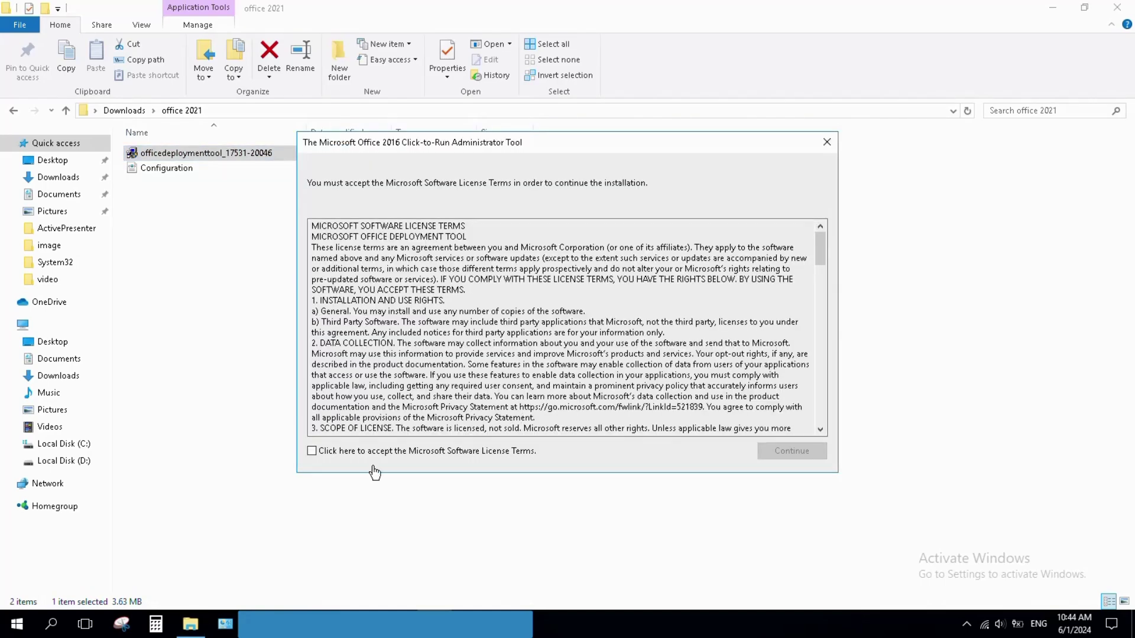
Accept the Microsoft Software License Terms, extract the deployment tool files into the office 2021 folder in Downloads, and dismiss the completion message
left_click(311, 451)
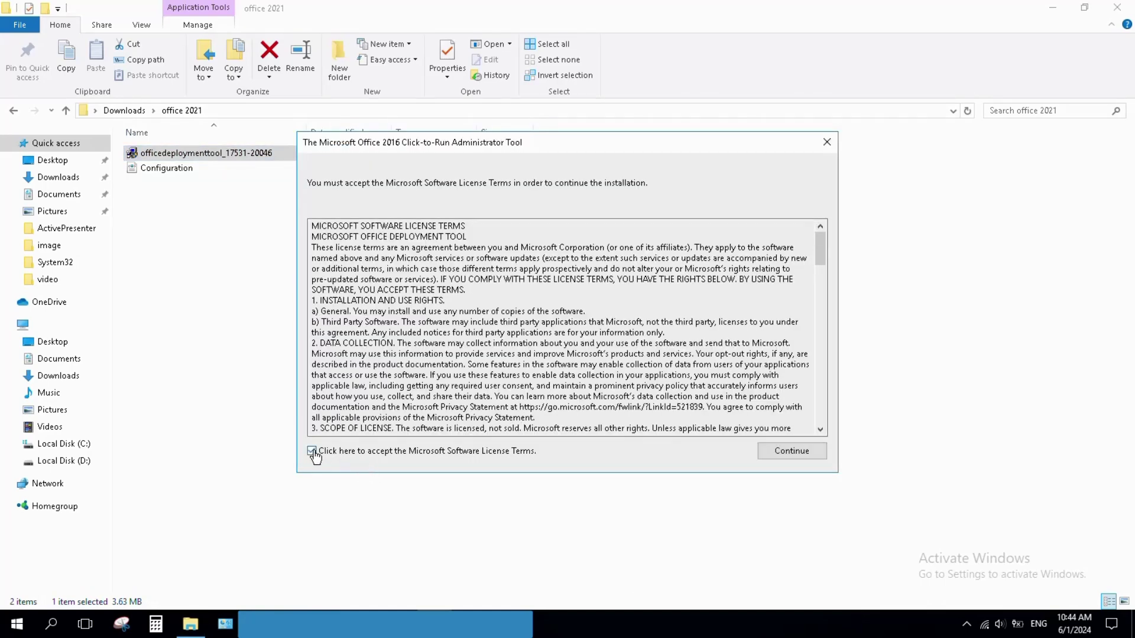
left_click(774, 452)
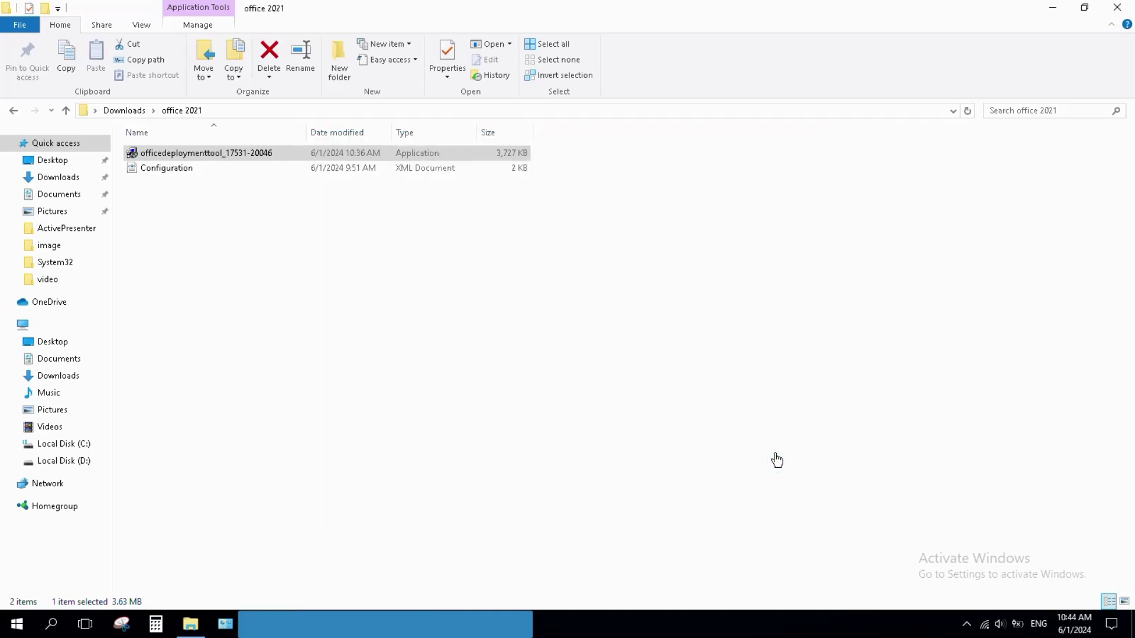
left_click(523, 372)
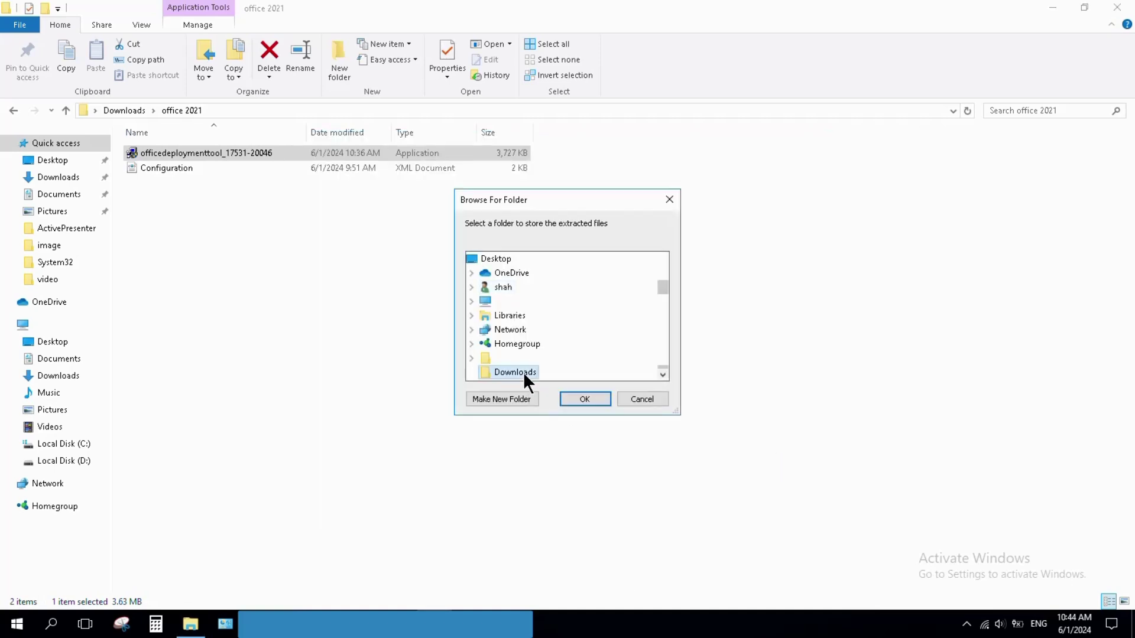
left_click(530, 372)
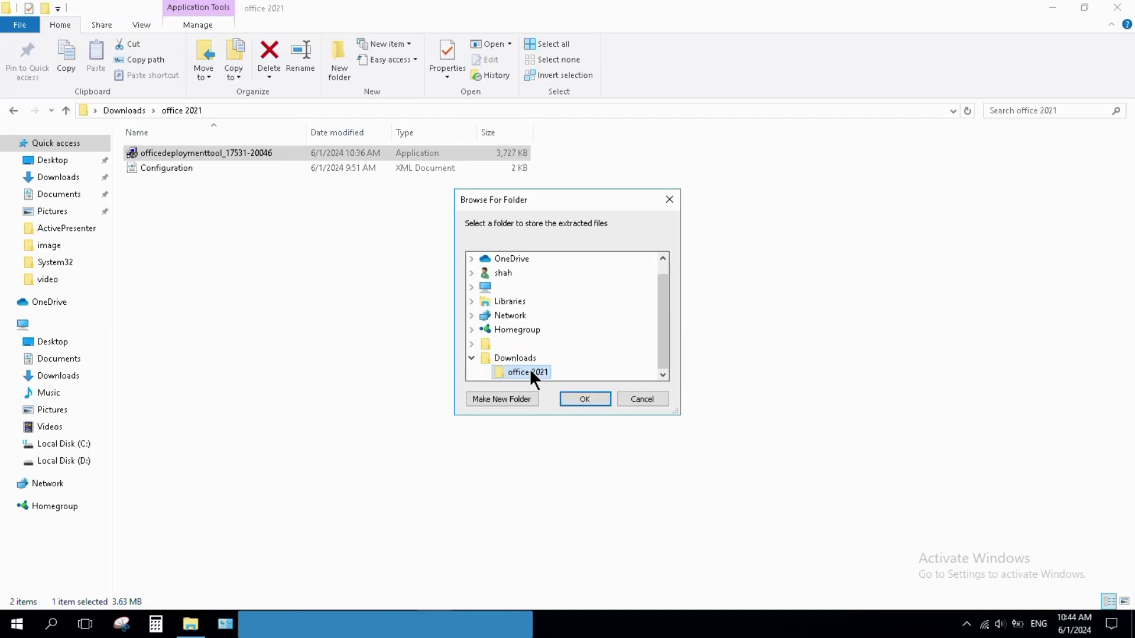
left_click(568, 400)
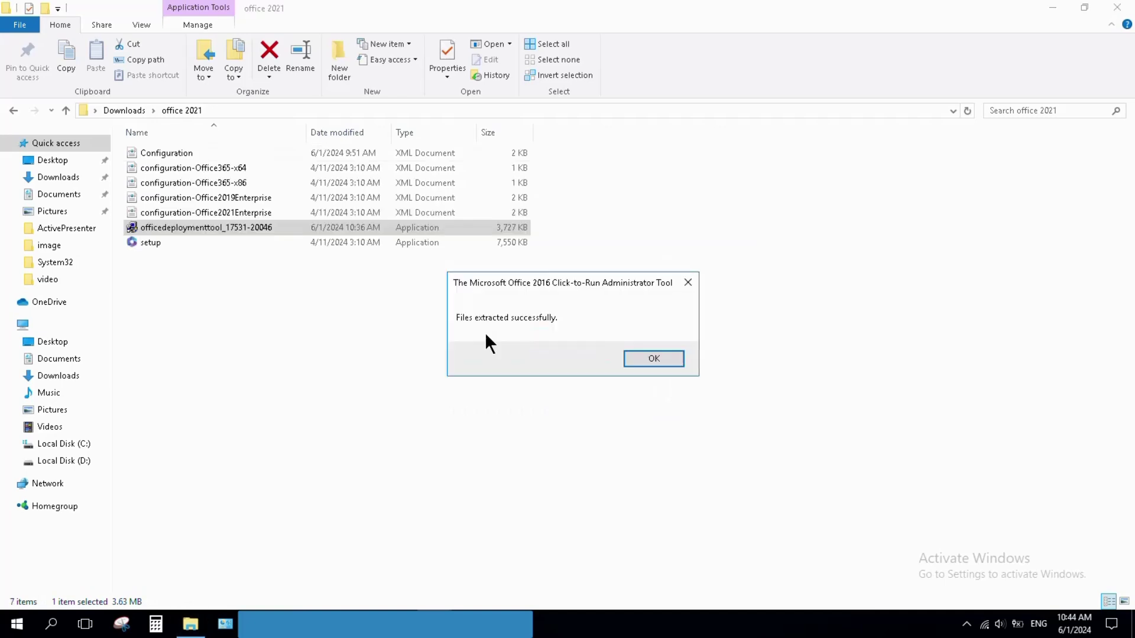
left_click(650, 357)
left_click(650, 357)
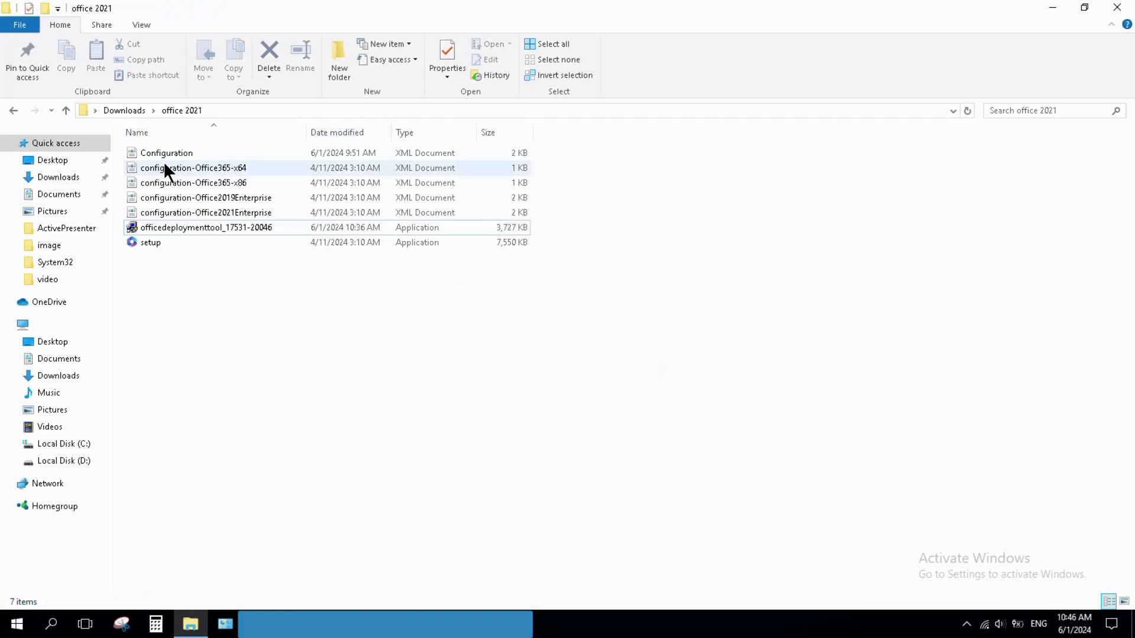
Move the office 2021 folder from Downloads to the root of Local Disk (C:)
left_click(180, 110)
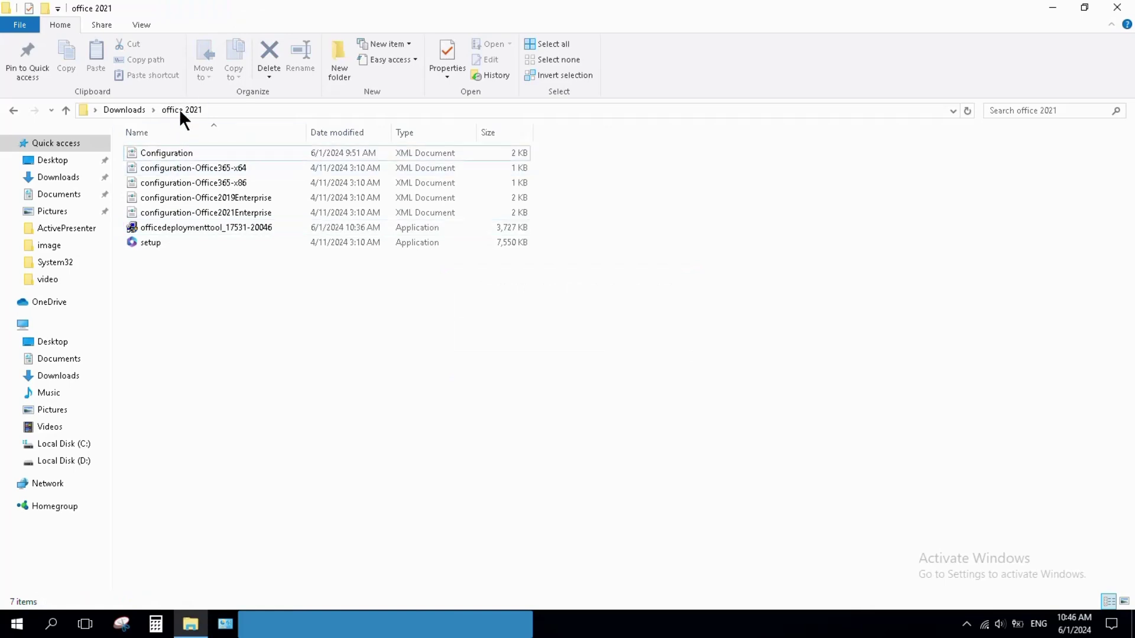
left_click(15, 109)
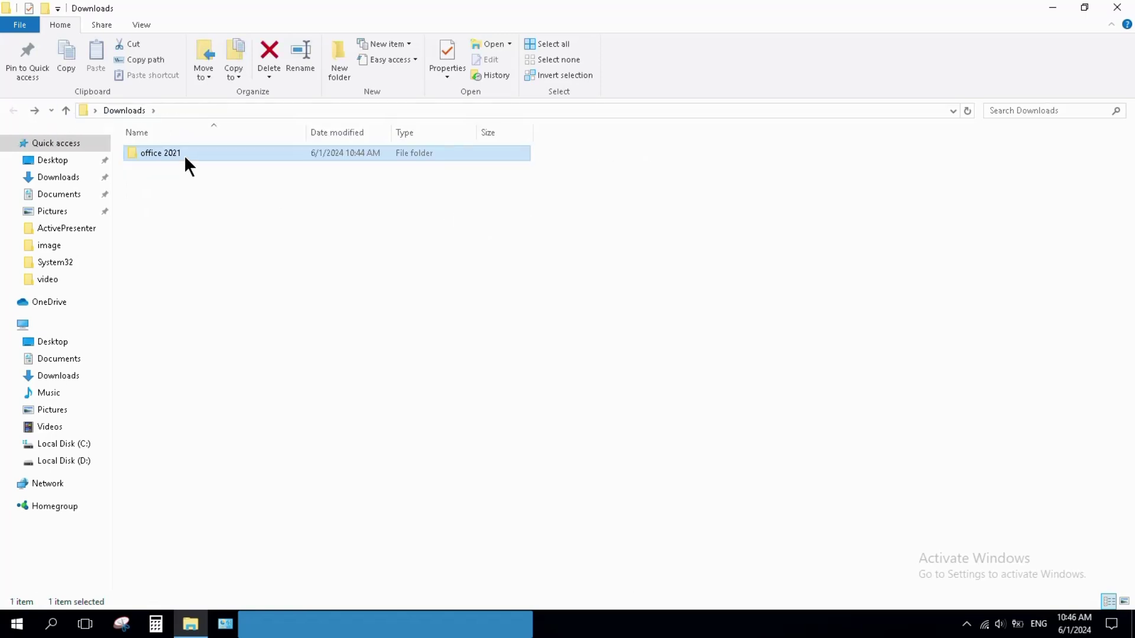
right_click(184, 164)
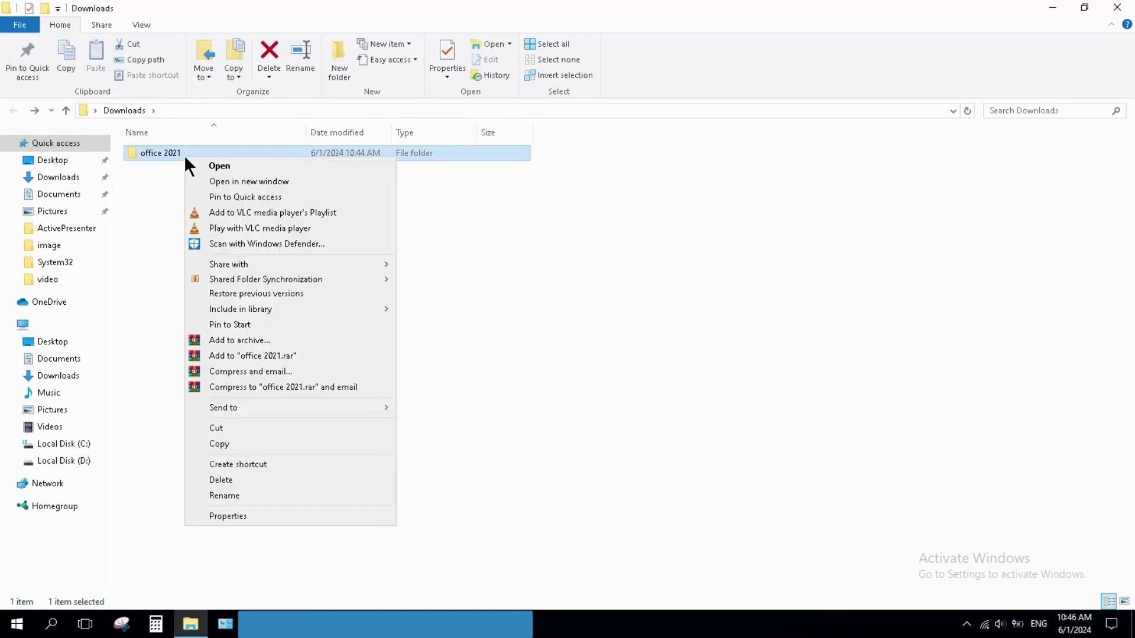
left_click(238, 429)
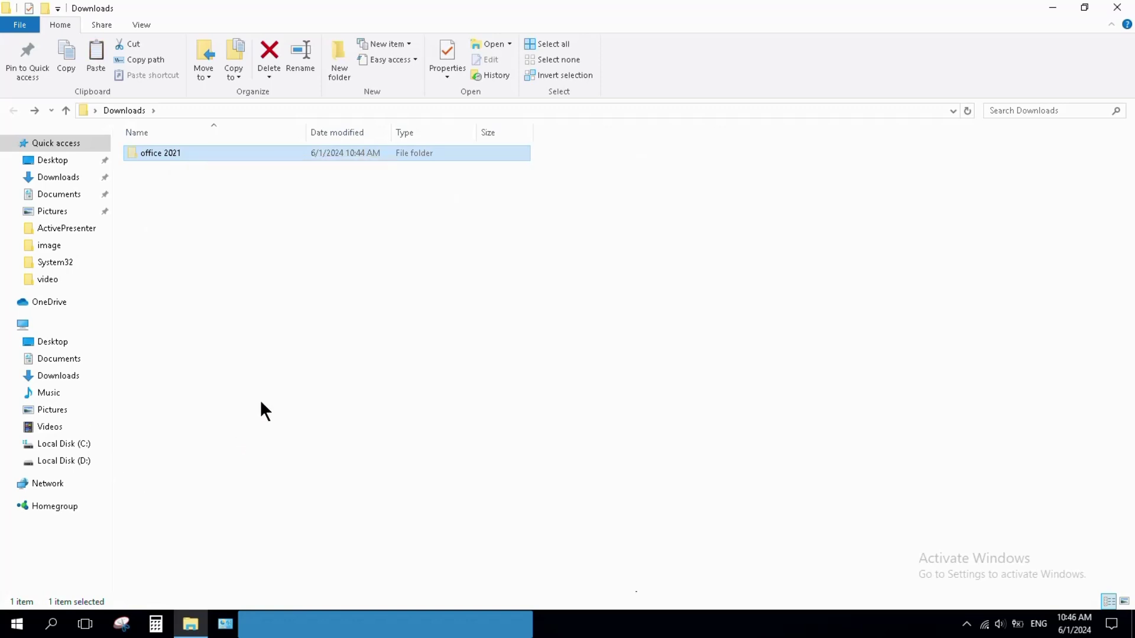
left_click(46, 449)
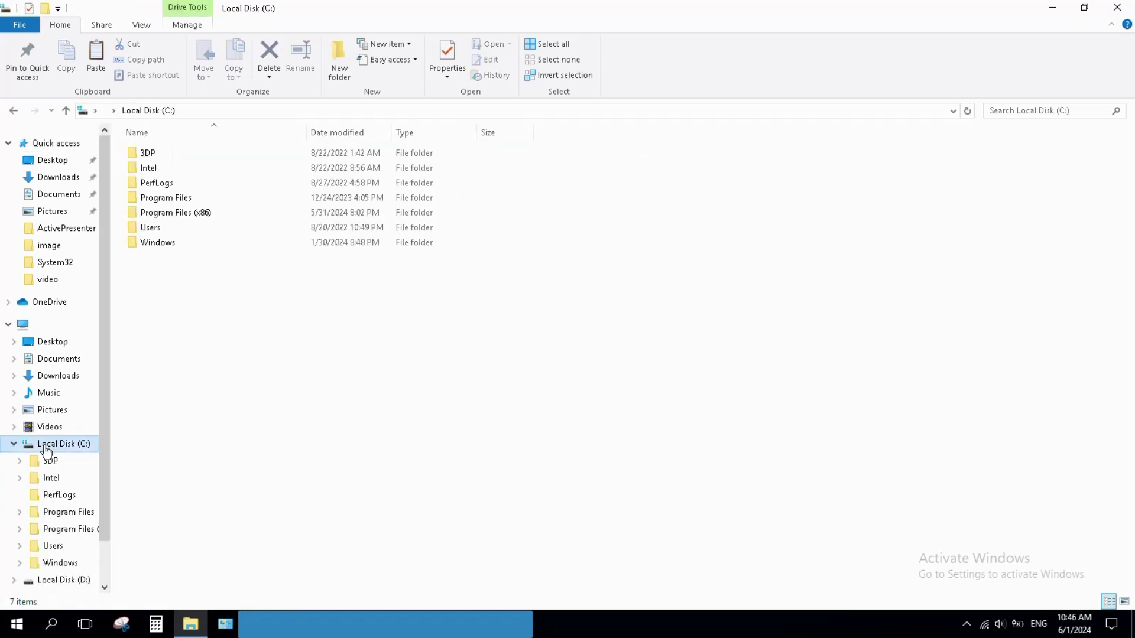
right_click(195, 299)
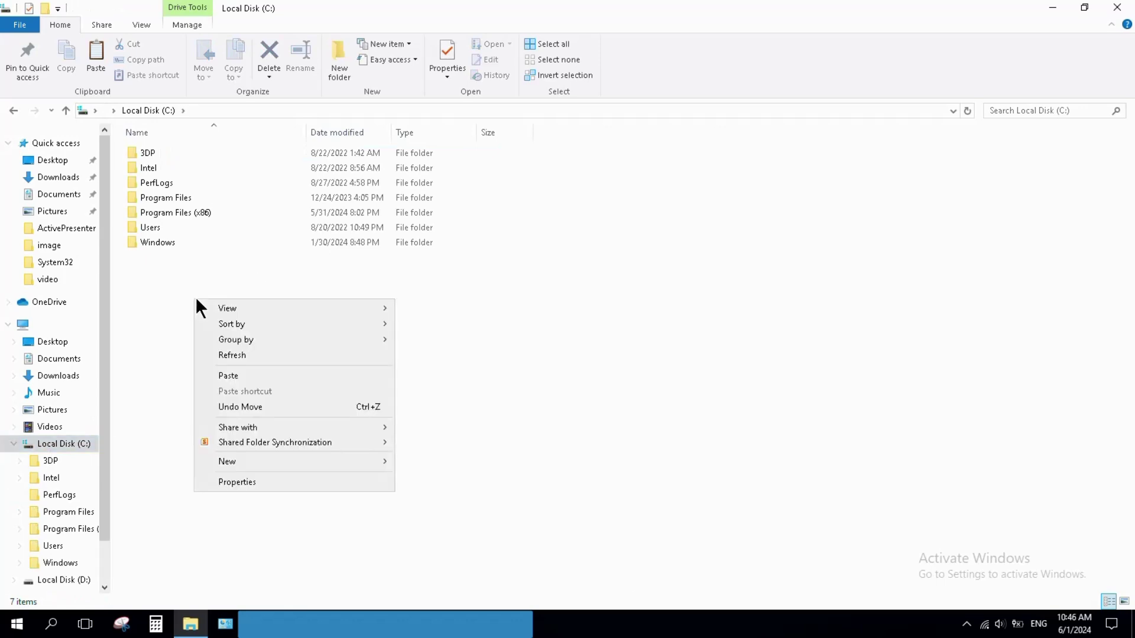
left_click(239, 374)
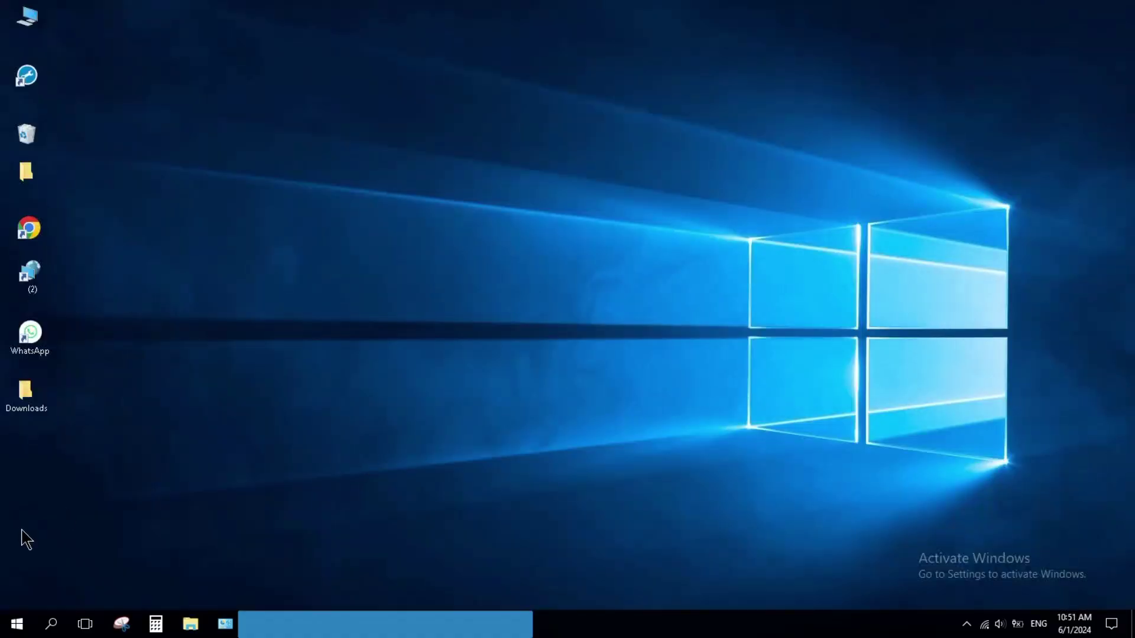
Search Windows for cmd and run Command Prompt as administrator
left_click(52, 625)
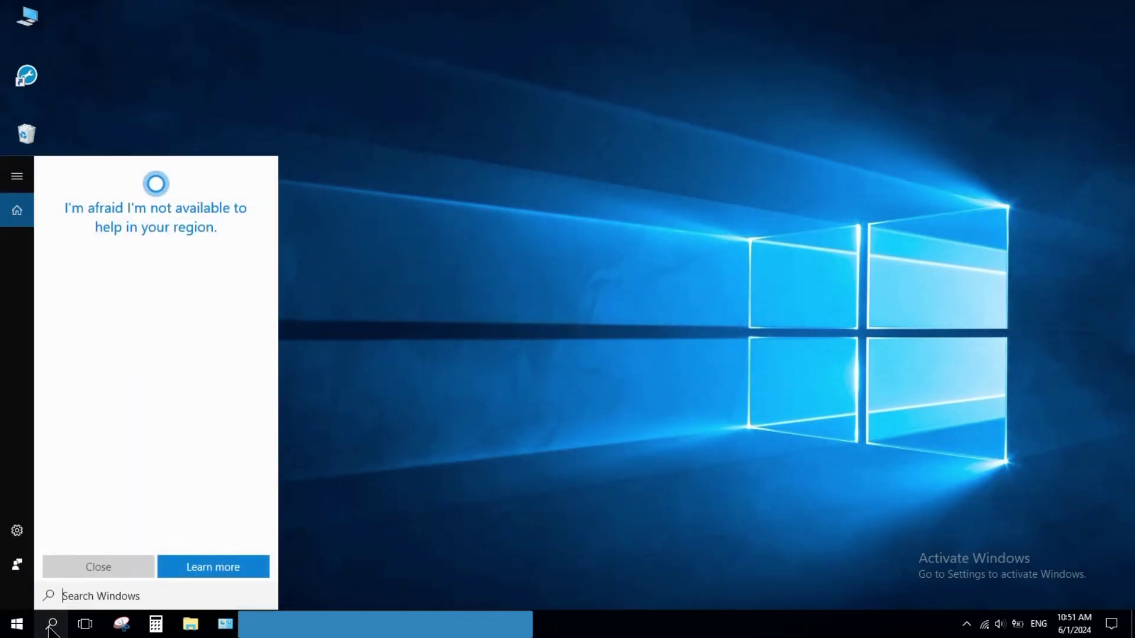
type("cmd")
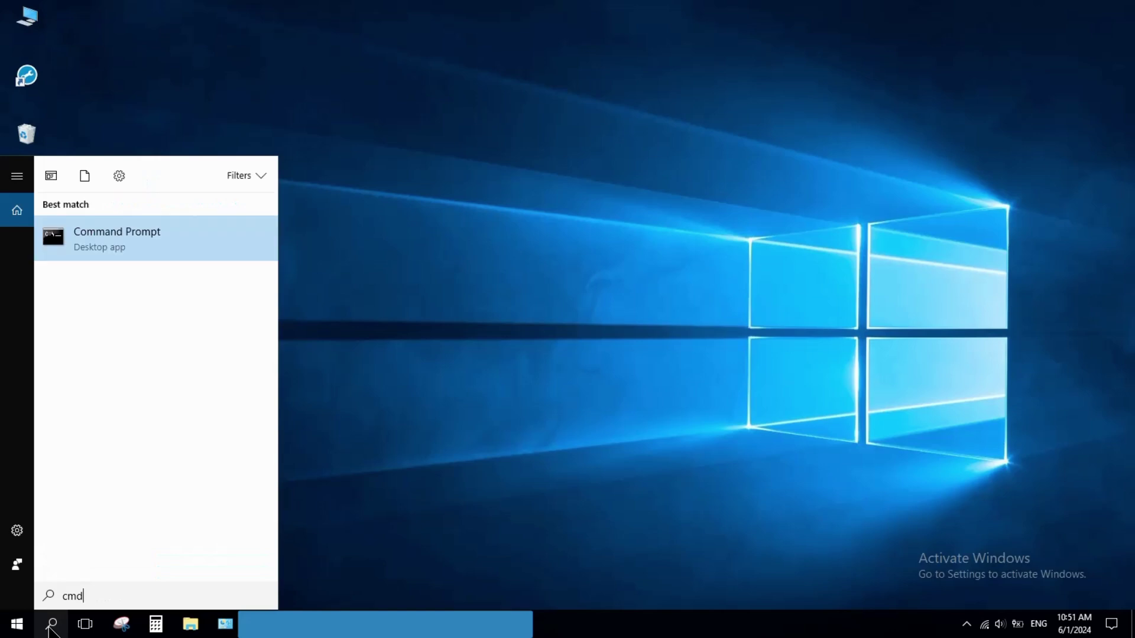
right_click(119, 242)
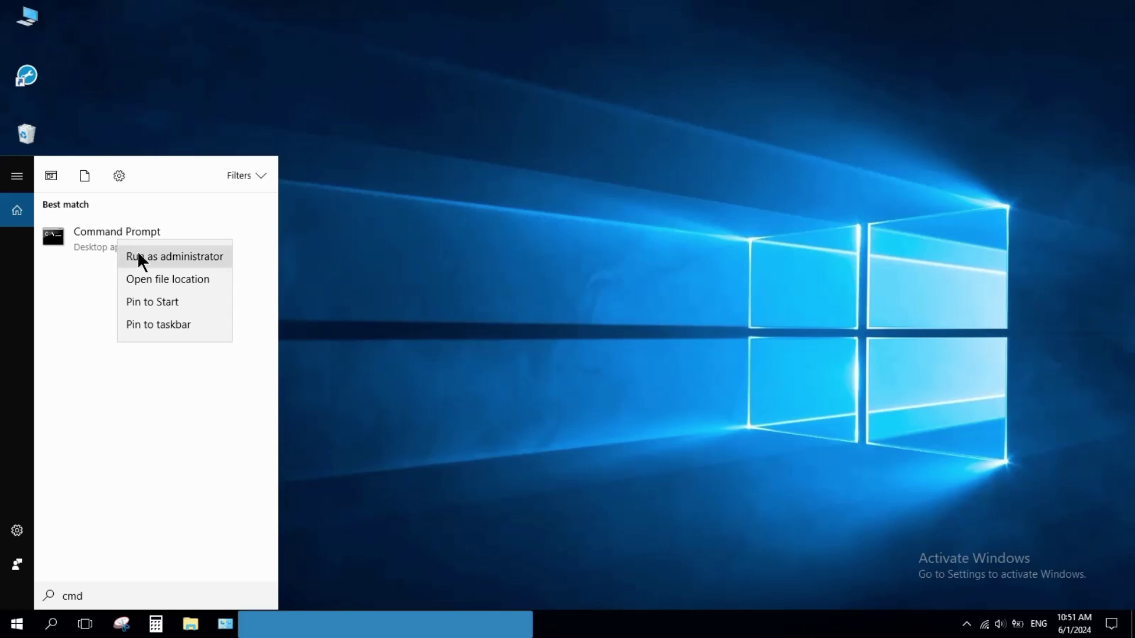
left_click(139, 255)
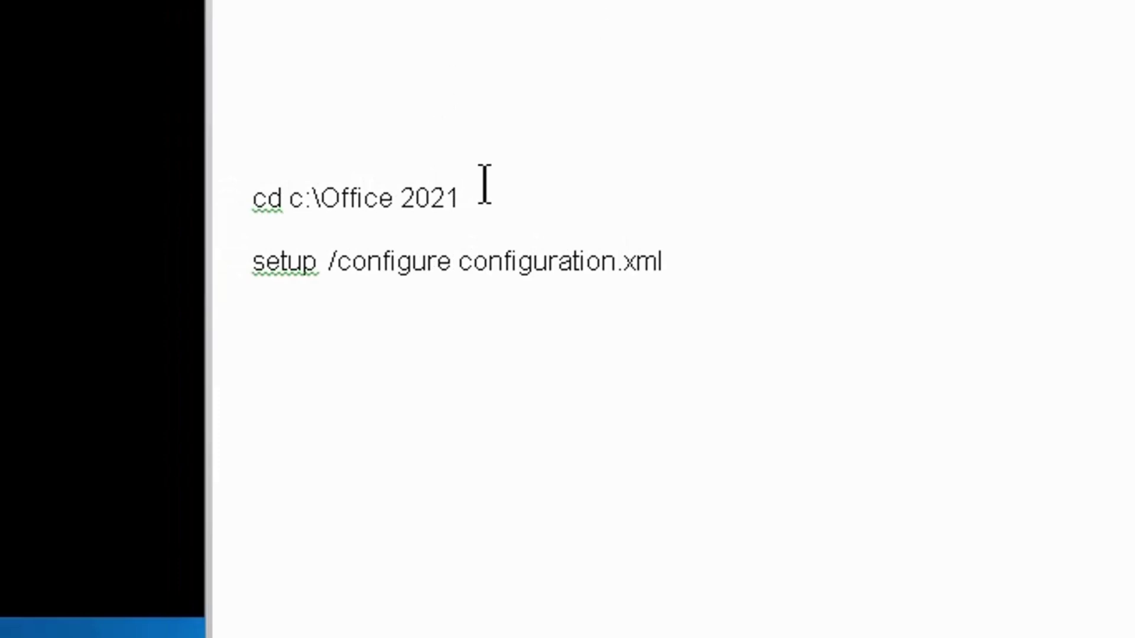
Copy the command "cd c:\Office 2021" from the text document and run it in Command Prompt
left_click_drag(481, 188, 253, 231)
key("cmd+c")
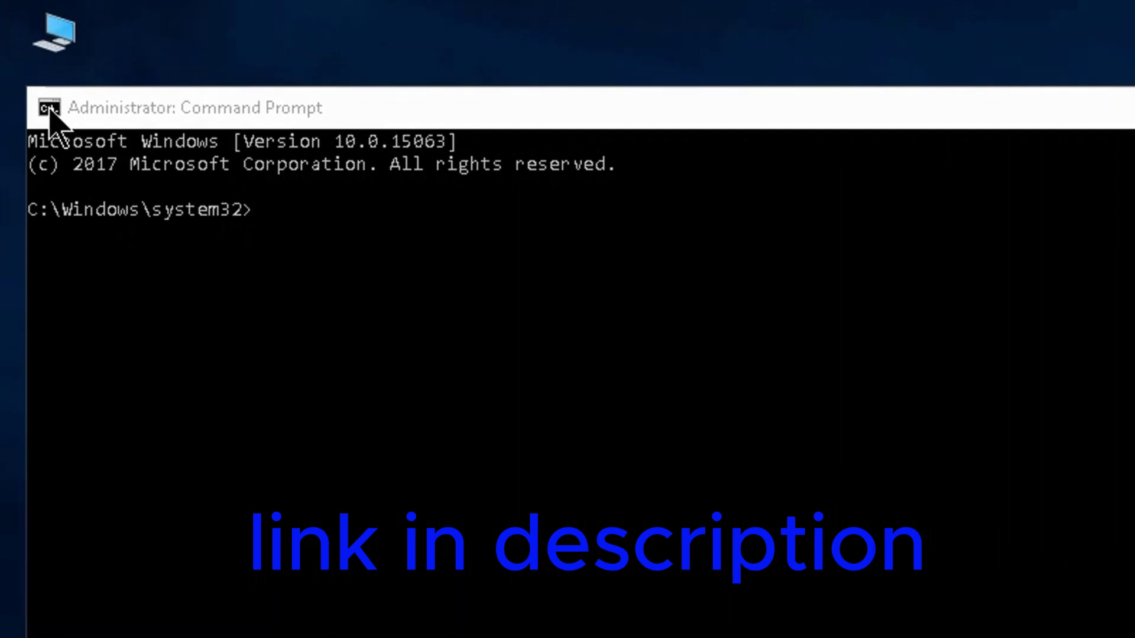
left_click(50, 108)
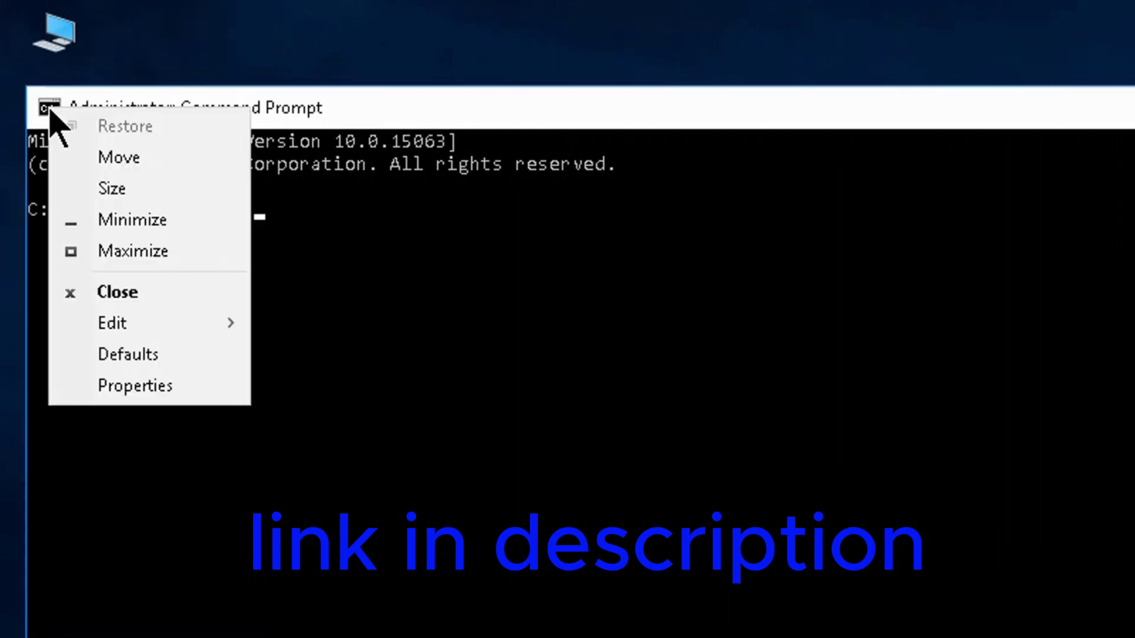
mouse_move(154, 326)
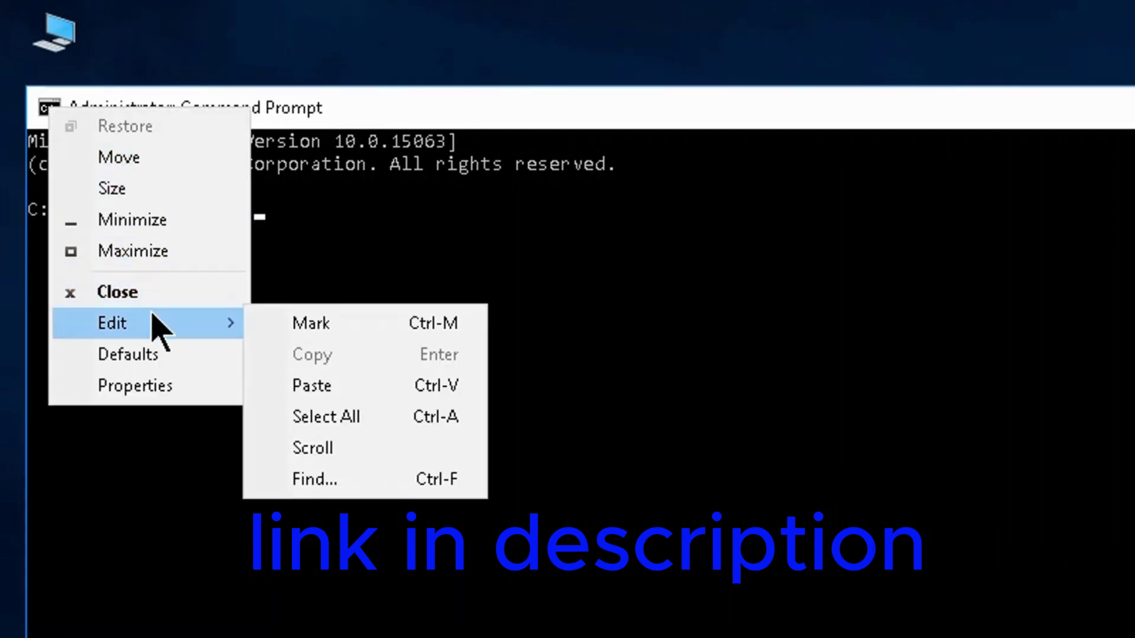
left_click(322, 379)
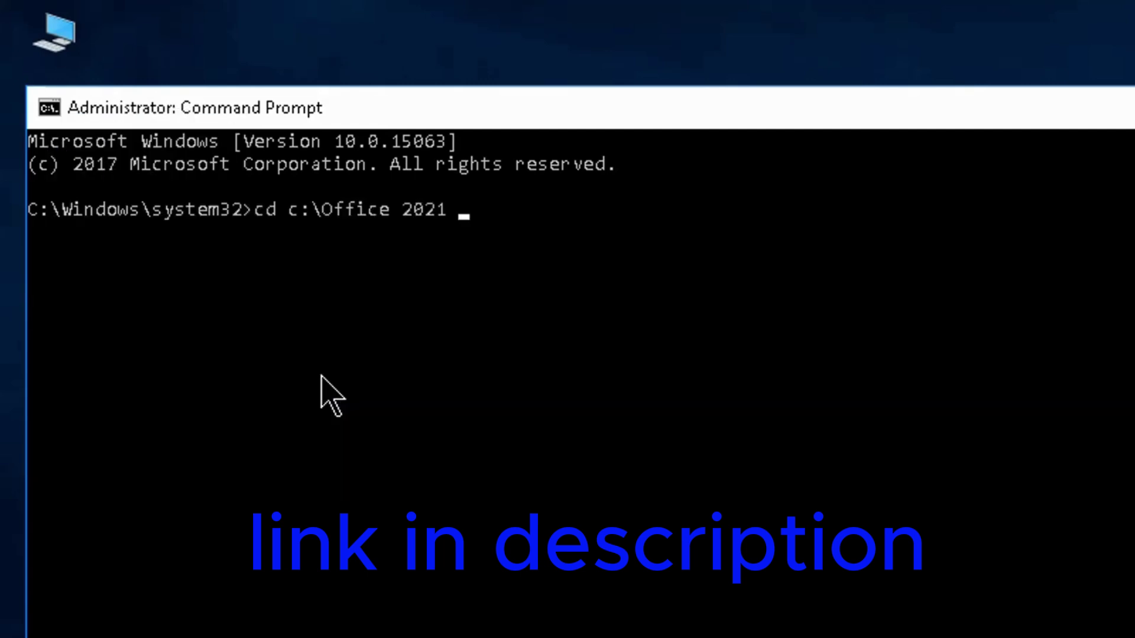
key("Return")
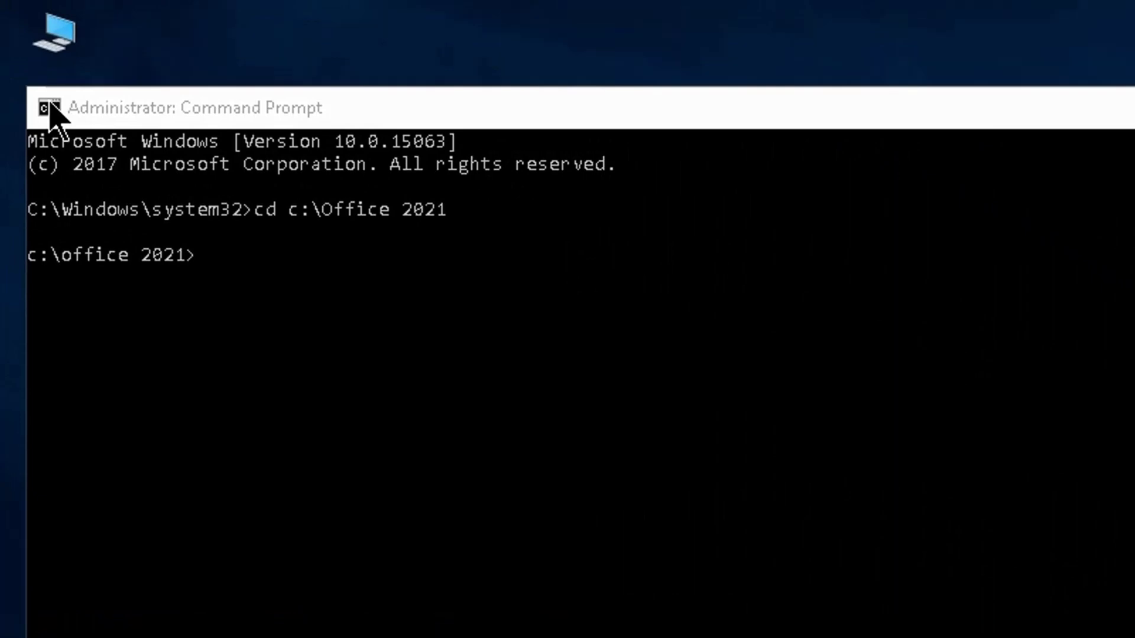
Run the copied command "setup /configure configuration.xml" in Command Prompt and choose to install the 32-bit version of Office
left_click(50, 109)
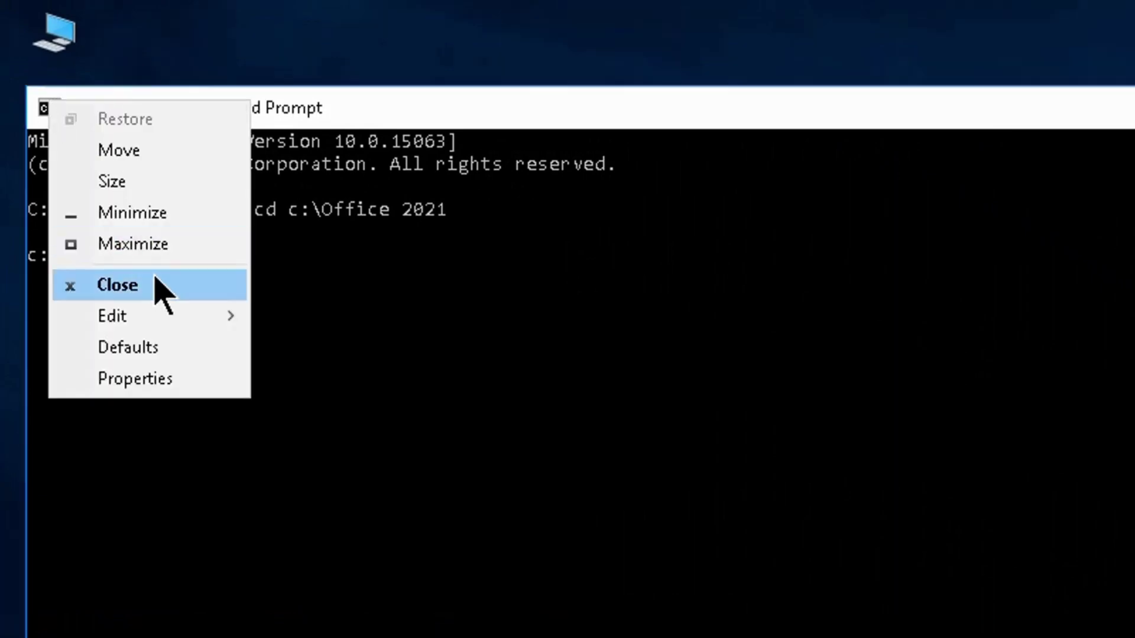
mouse_move(183, 317)
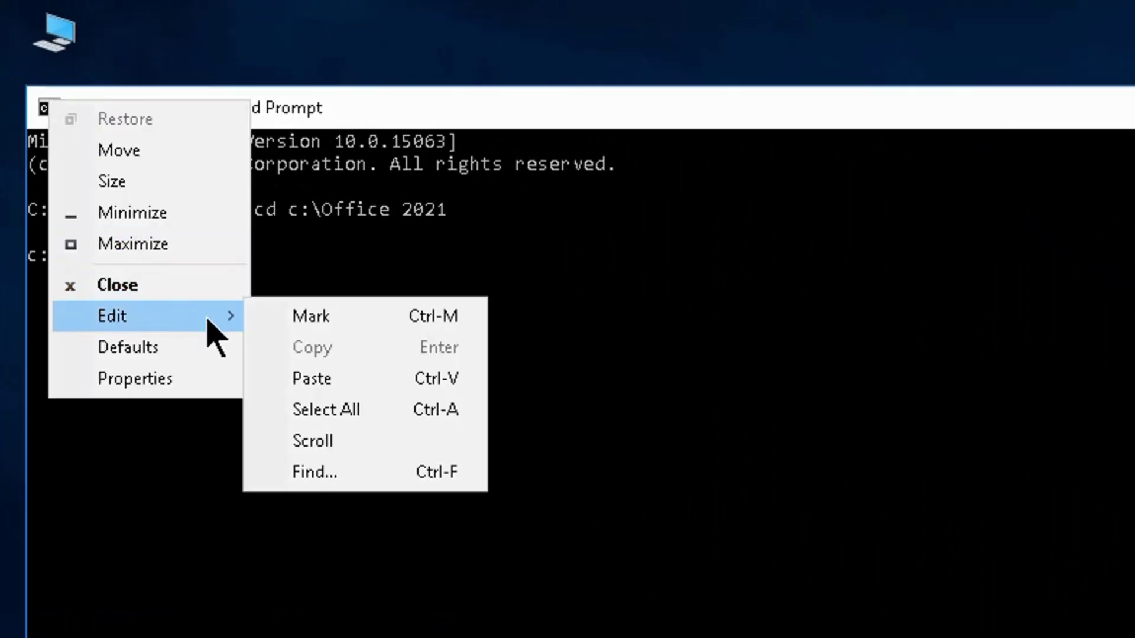
left_click(332, 372)
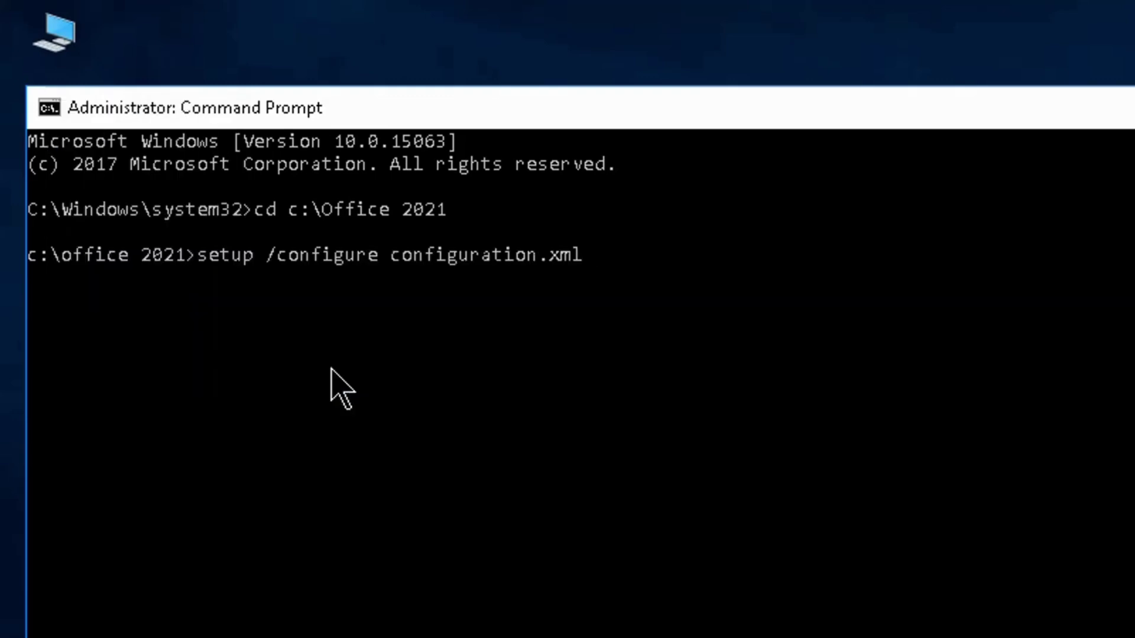
key("Return")
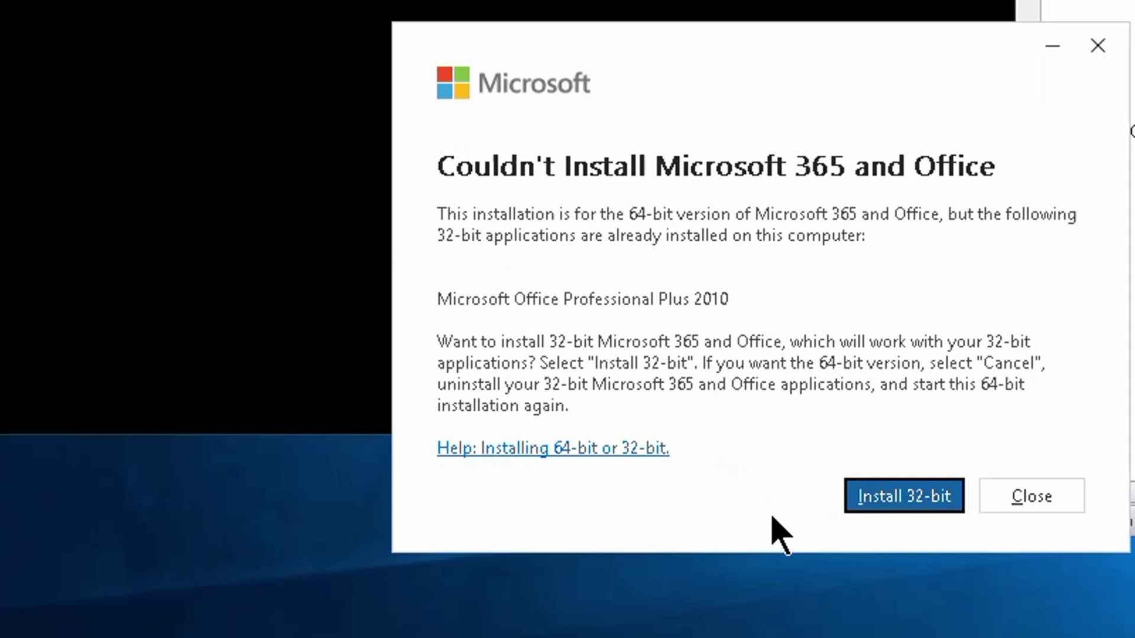
left_click(892, 496)
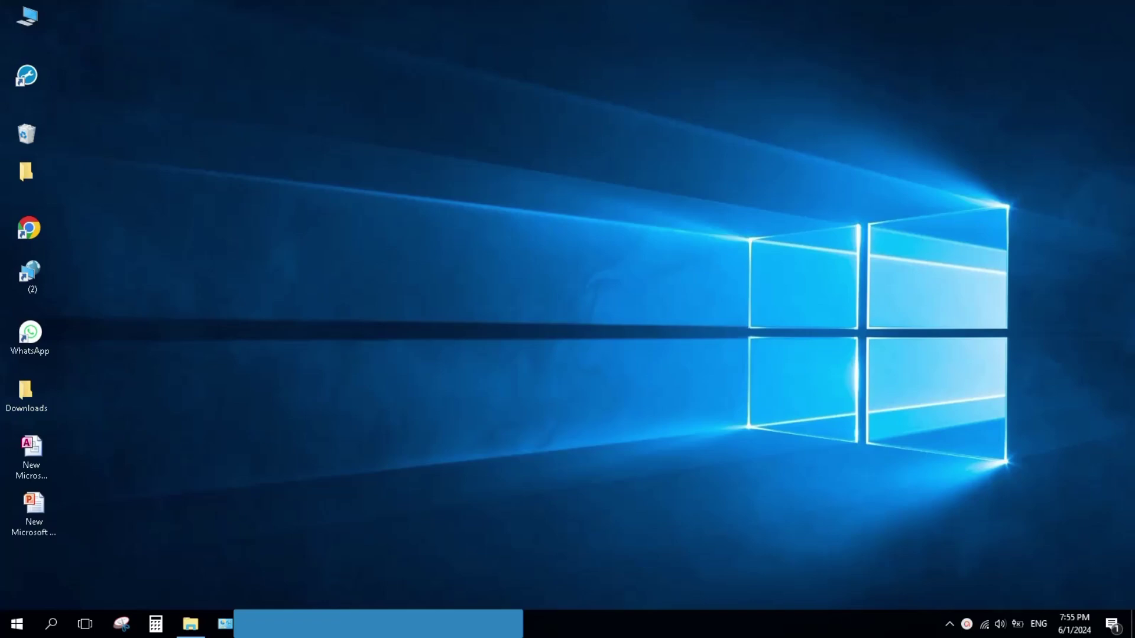
Find PowerPoint through Windows search, open it to check the installation, and close it
left_click(53, 626)
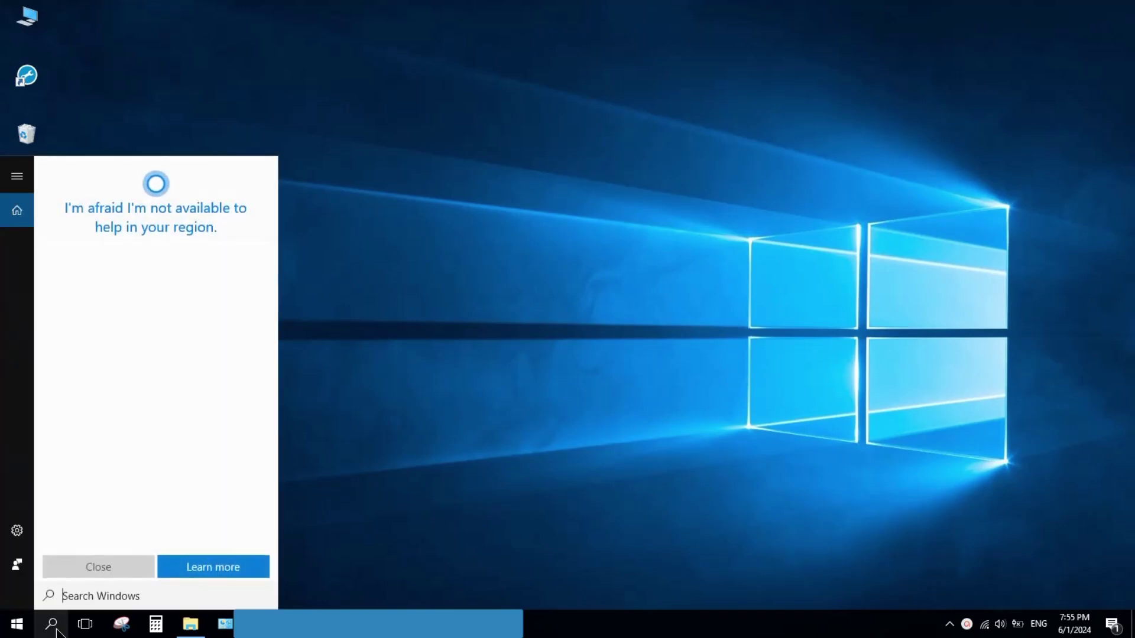
type("p")
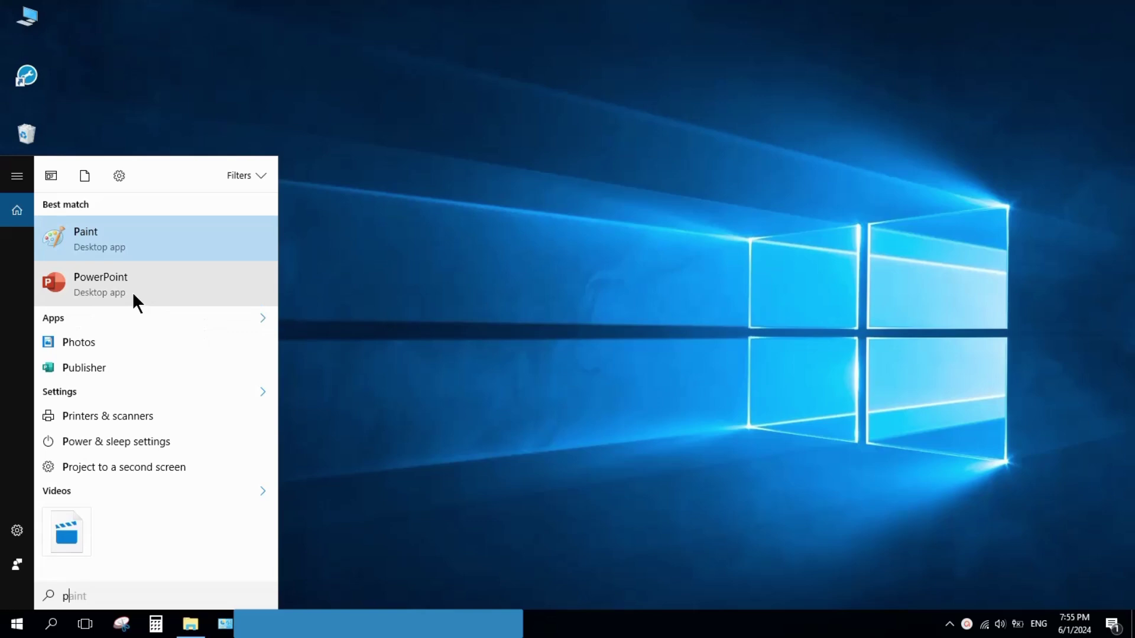
left_click(104, 294)
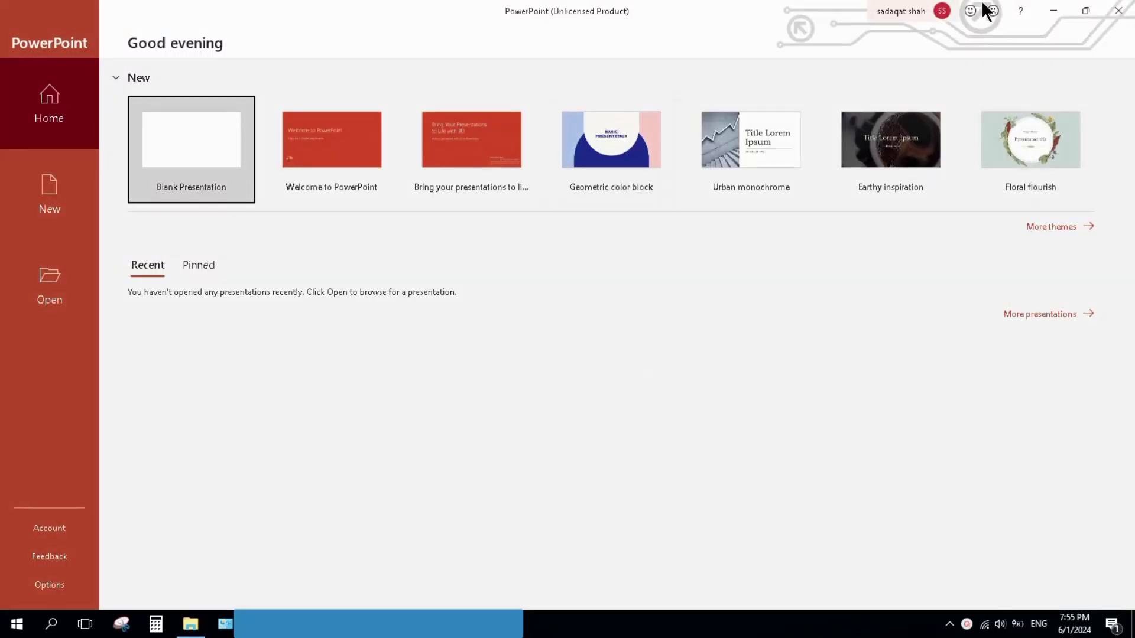
left_click(1118, 11)
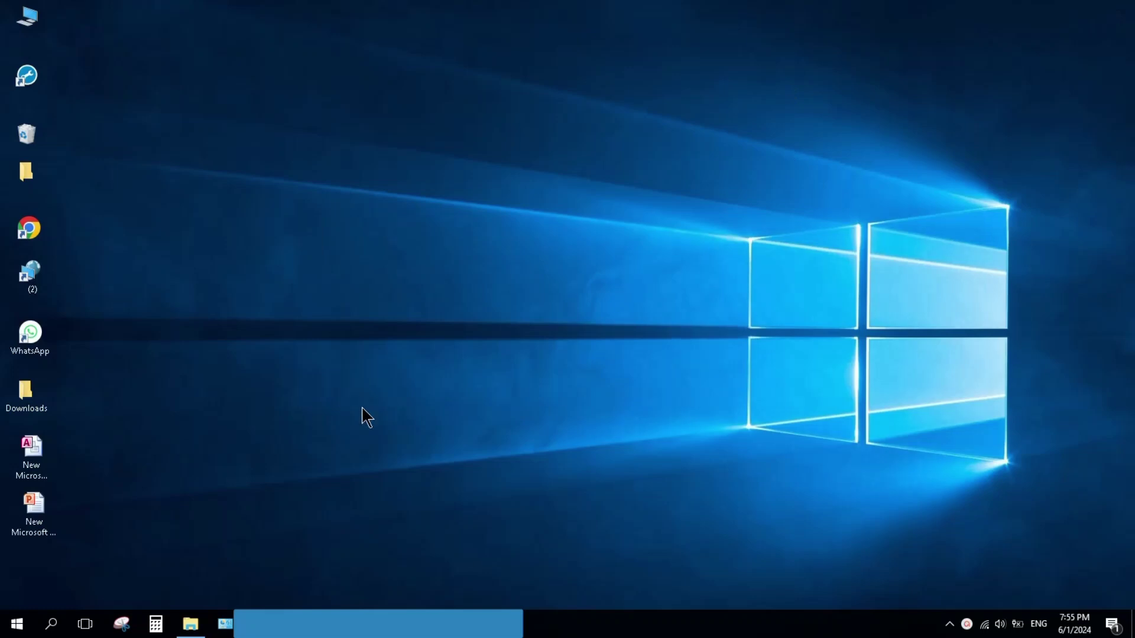
Search Windows for "word" and open the newly installed Word desktop app
left_click(52, 625)
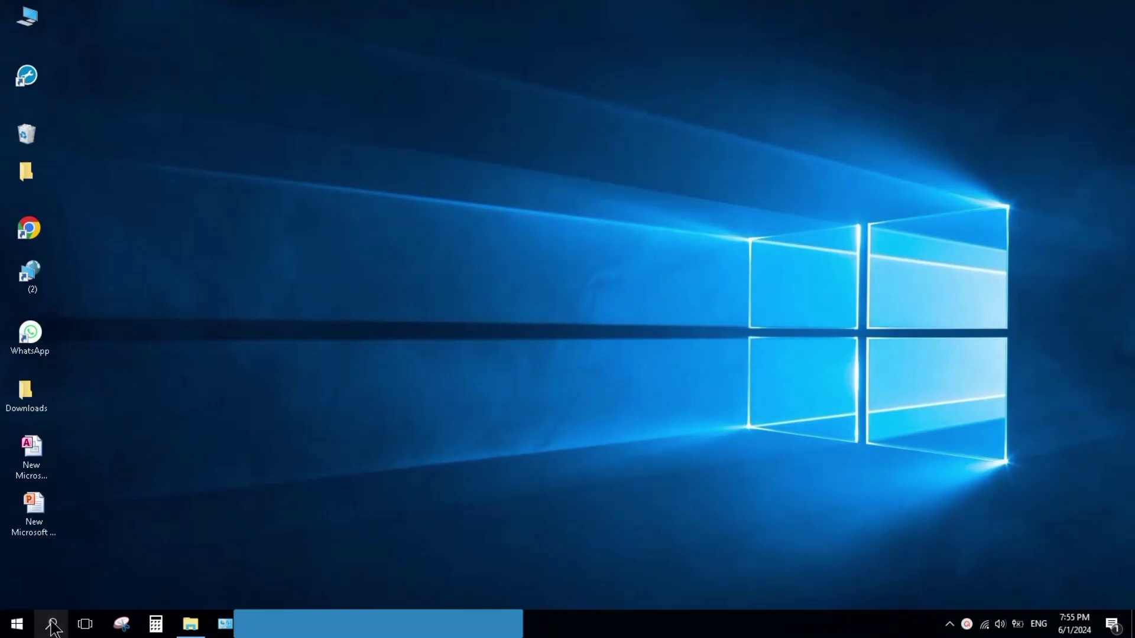
type("word")
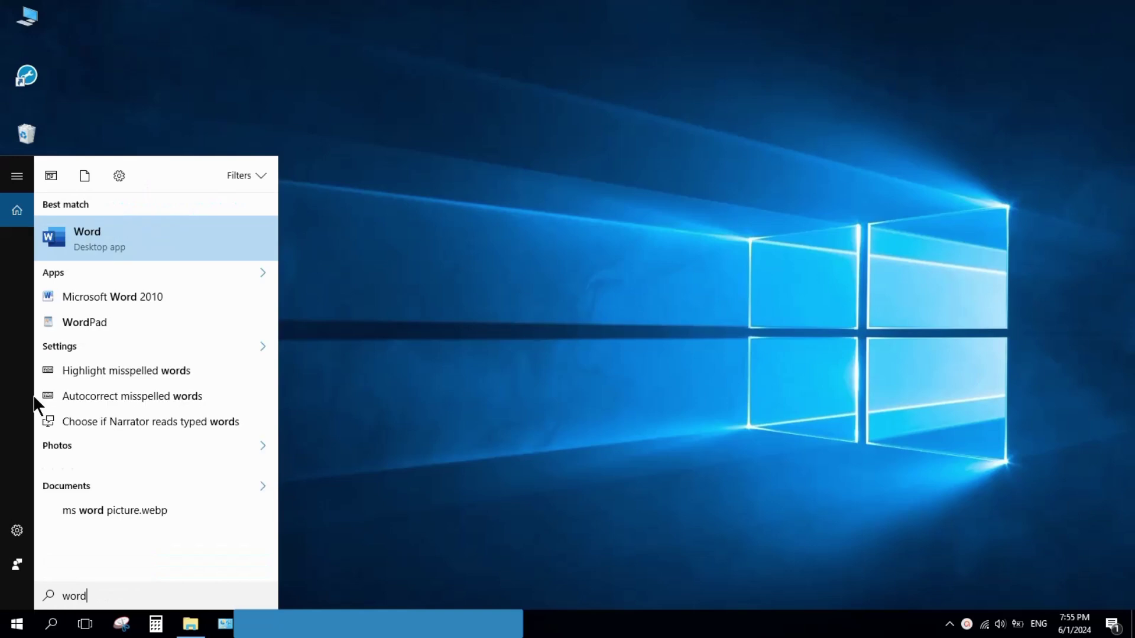
left_click(112, 242)
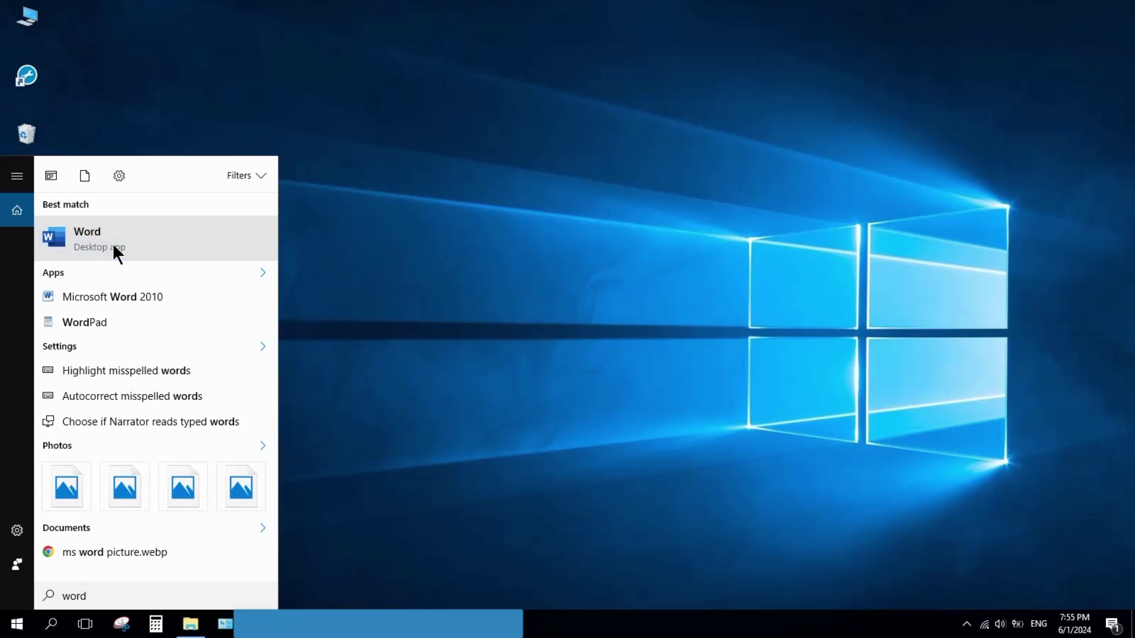